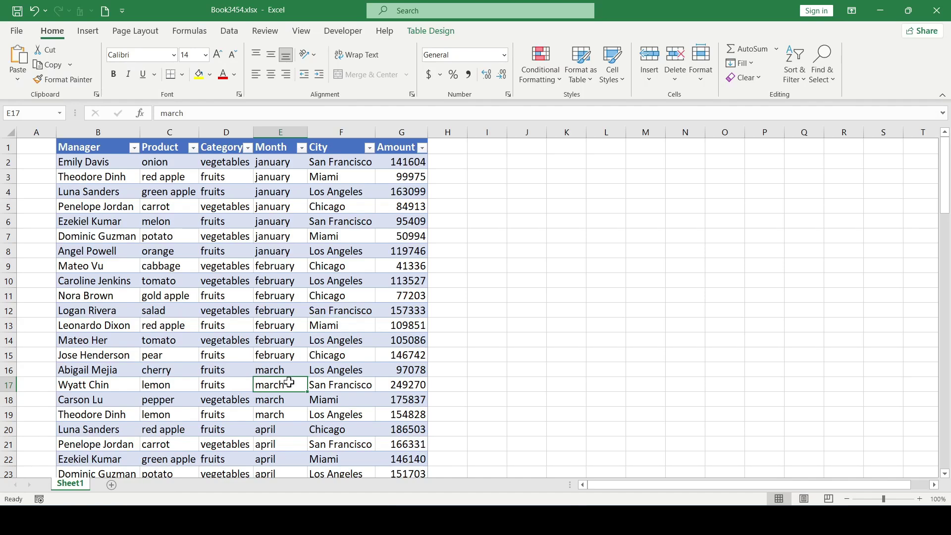
# Look over the sales table on the worksheet
pyautogui.click(340, 384)
pyautogui.click(401, 311)
pyautogui.click(225, 251)
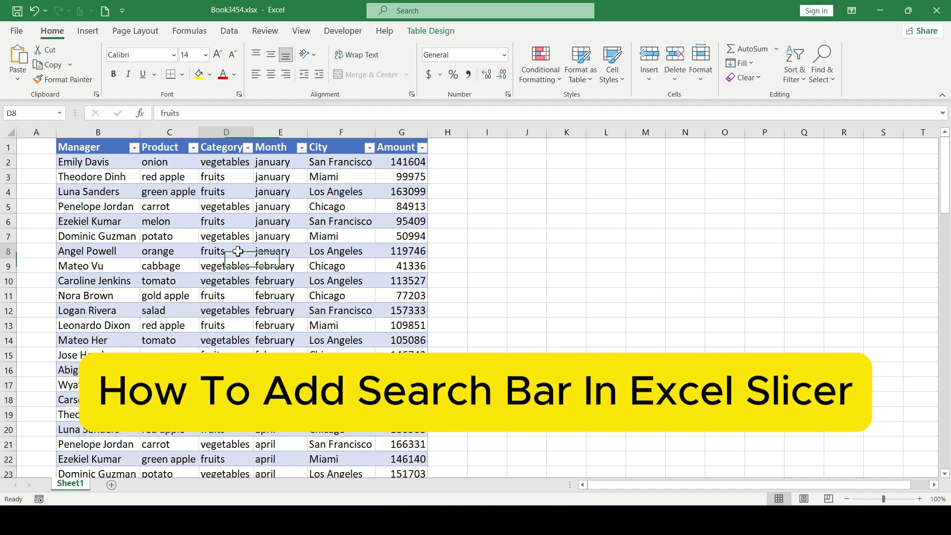
pyautogui.click(122, 251)
pyautogui.click(349, 206)
pyautogui.click(327, 296)
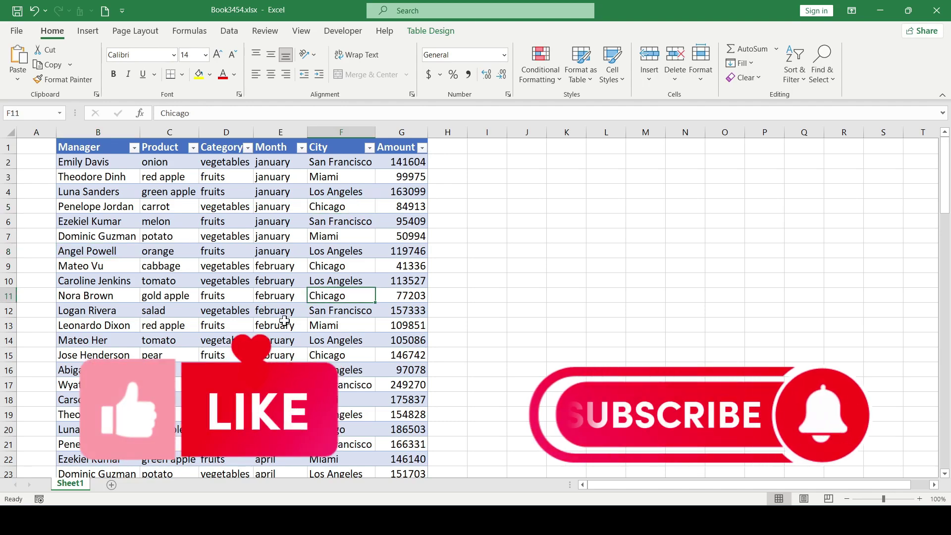
pyautogui.click(340, 310)
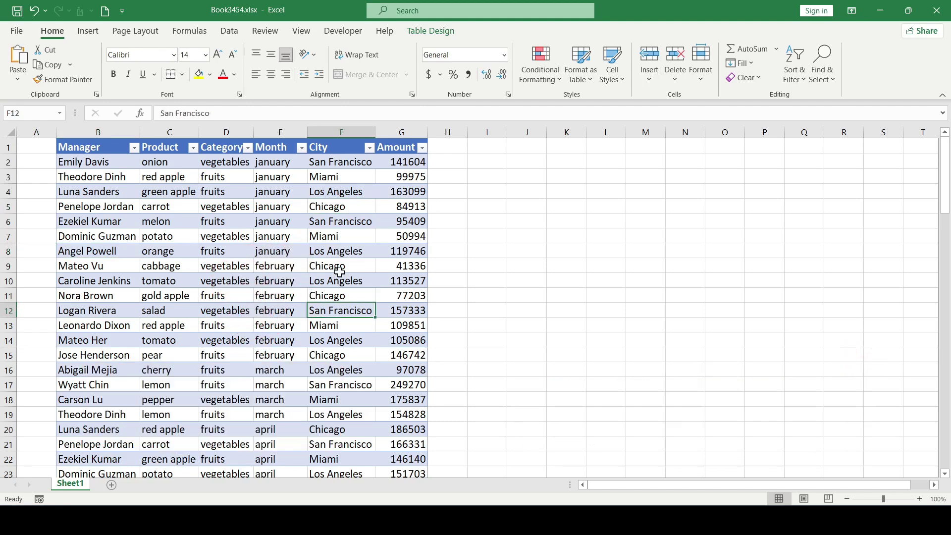
pyautogui.click(339, 267)
pyautogui.click(136, 210)
pyautogui.scroll(-11, 248, 279)
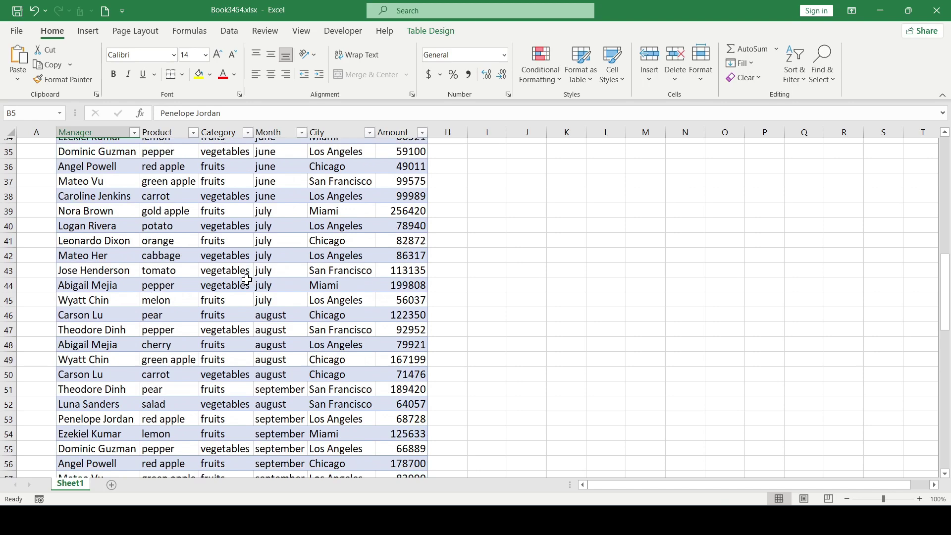
pyautogui.scroll(11, 247, 280)
pyautogui.click(252, 263)
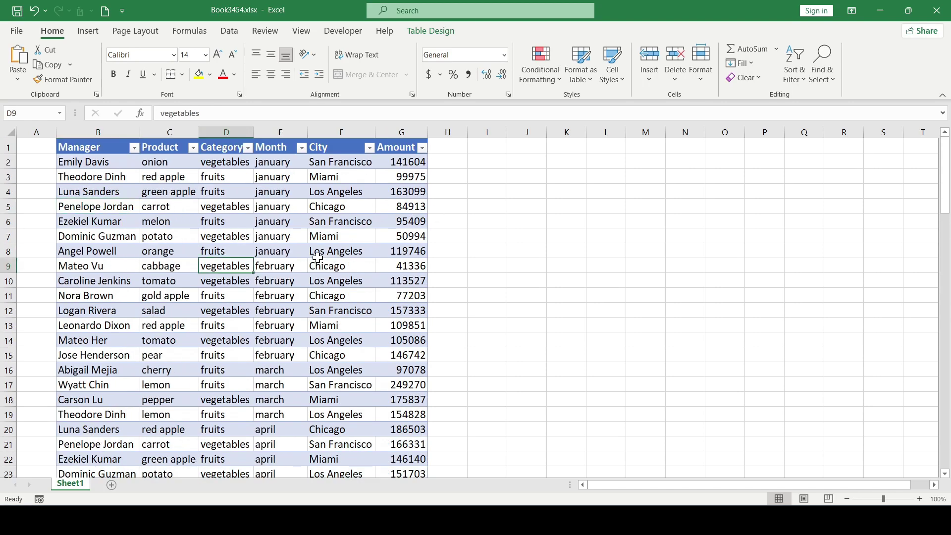
# Insert a PivotTable from Table4 onto a new worksheet
pyautogui.click(358, 278)
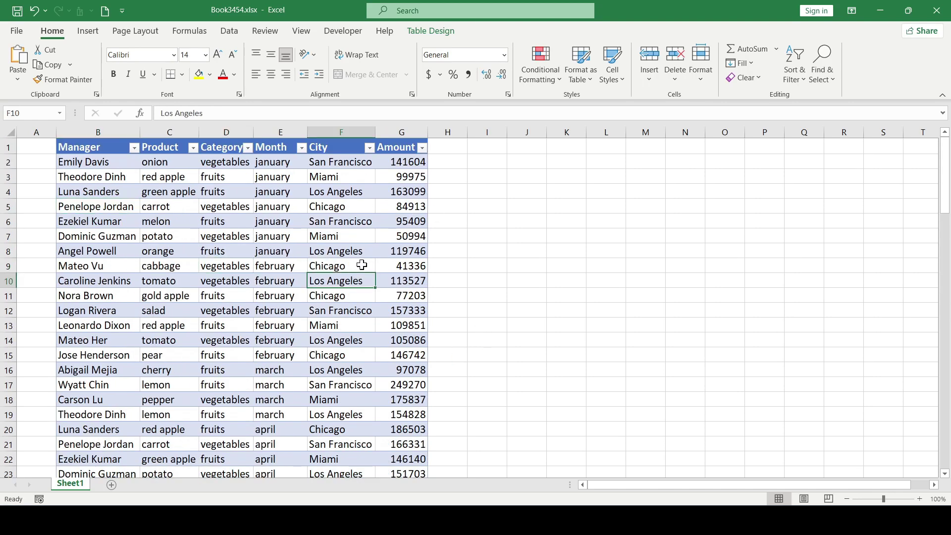
pyautogui.click(88, 31)
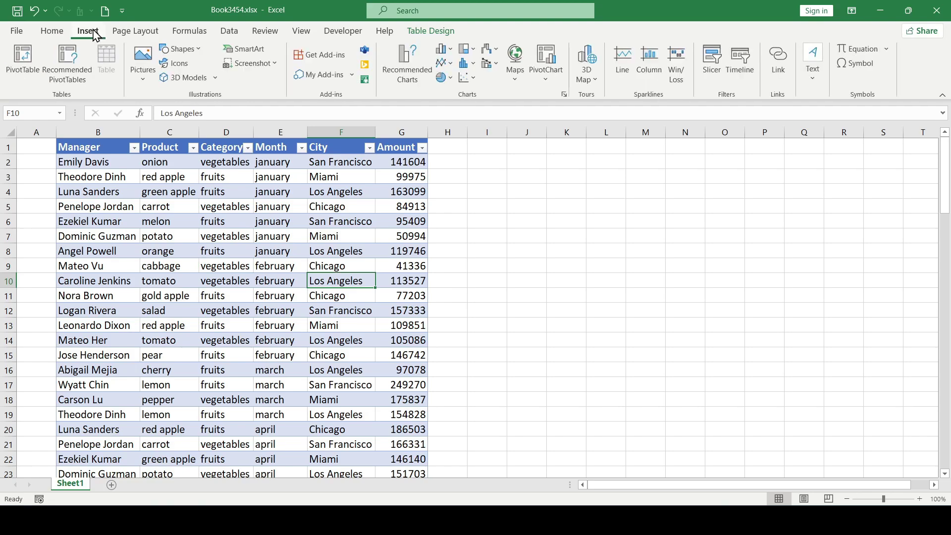
pyautogui.click(21, 59)
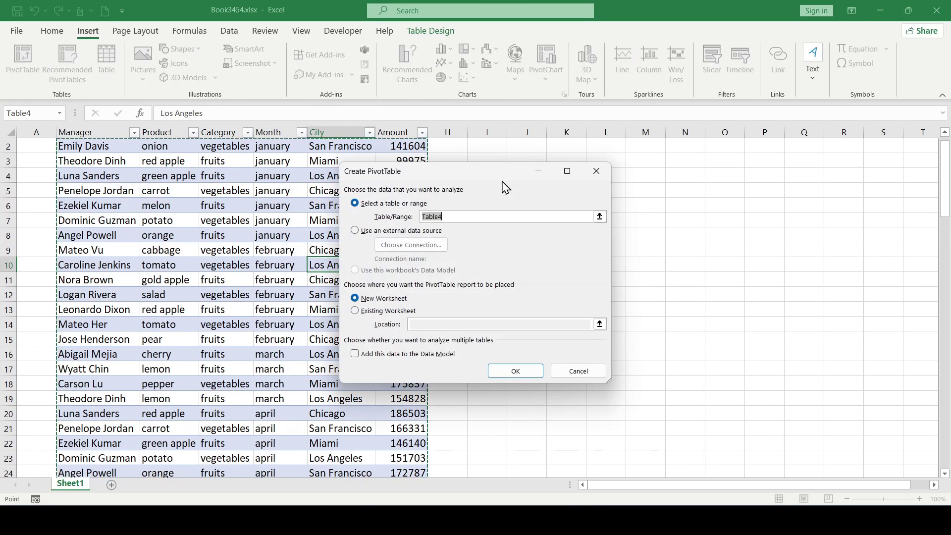
pyautogui.moveTo(441, 171); pyautogui.dragTo(570, 169)
pyautogui.scroll(-18, 242, 249)
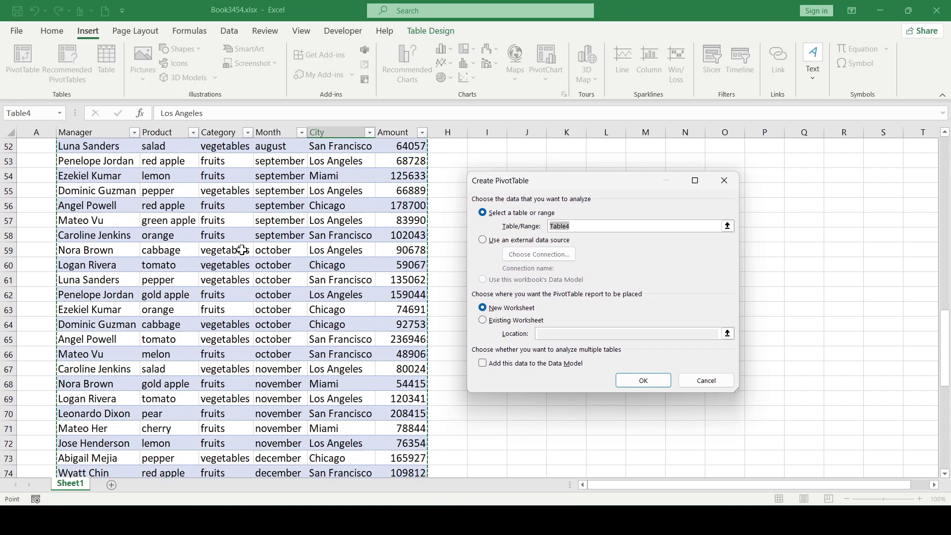
pyautogui.scroll(15, 242, 250)
pyautogui.scroll(4, 242, 250)
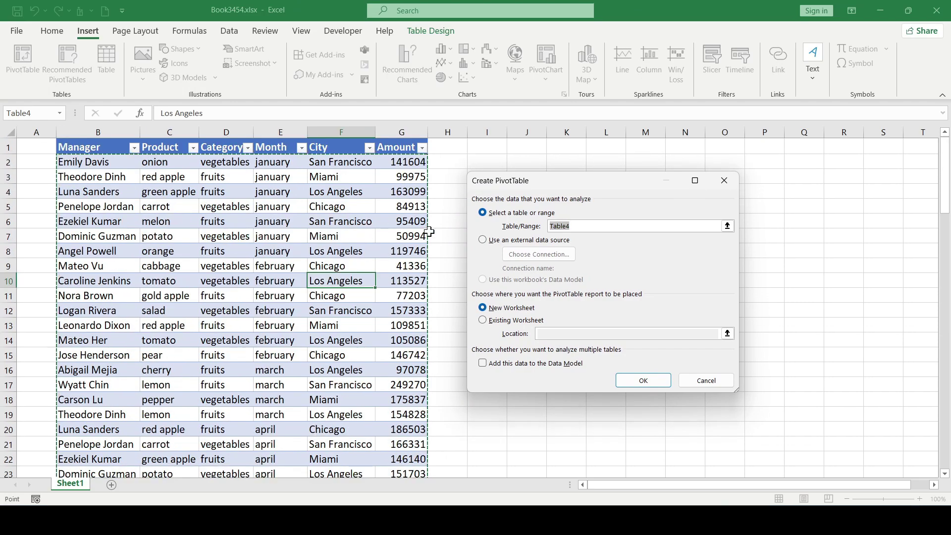
pyautogui.click(644, 380)
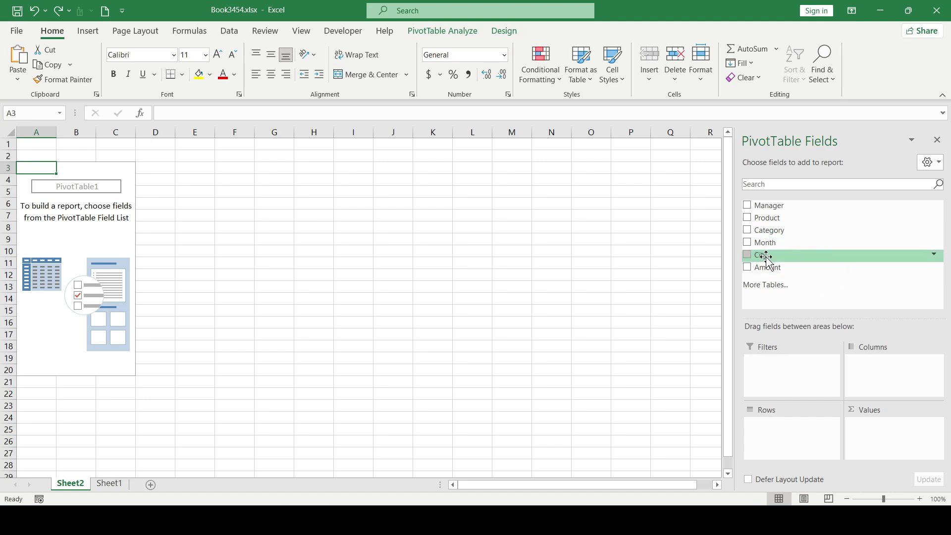
# Place Month in Rows, City in Columns and Sum of Amount in Values (total 11269336)
pyautogui.moveTo(763, 243); pyautogui.dragTo(788, 429)
pyautogui.moveTo(765, 255); pyautogui.dragTo(880, 364)
pyautogui.moveTo(768, 268); pyautogui.dragTo(878, 438)
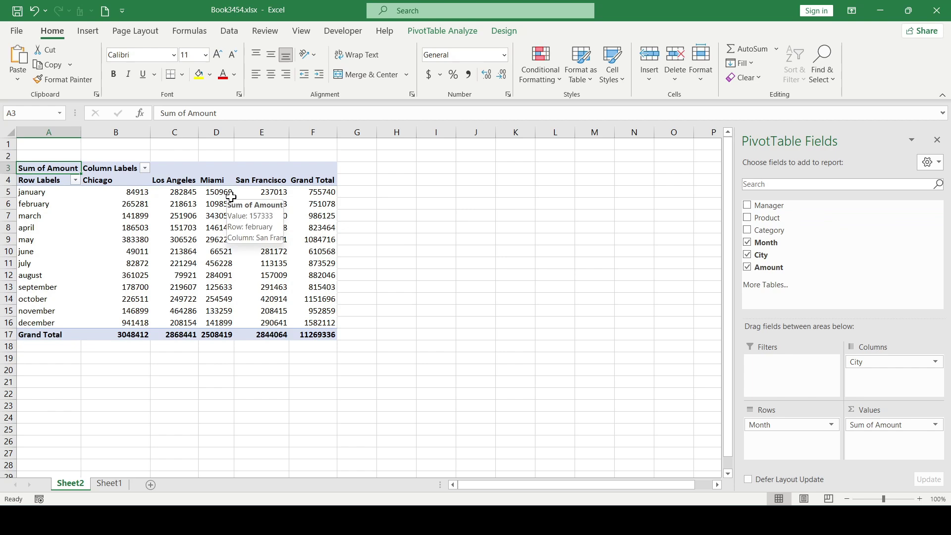
pyautogui.click(266, 207)
pyautogui.click(387, 209)
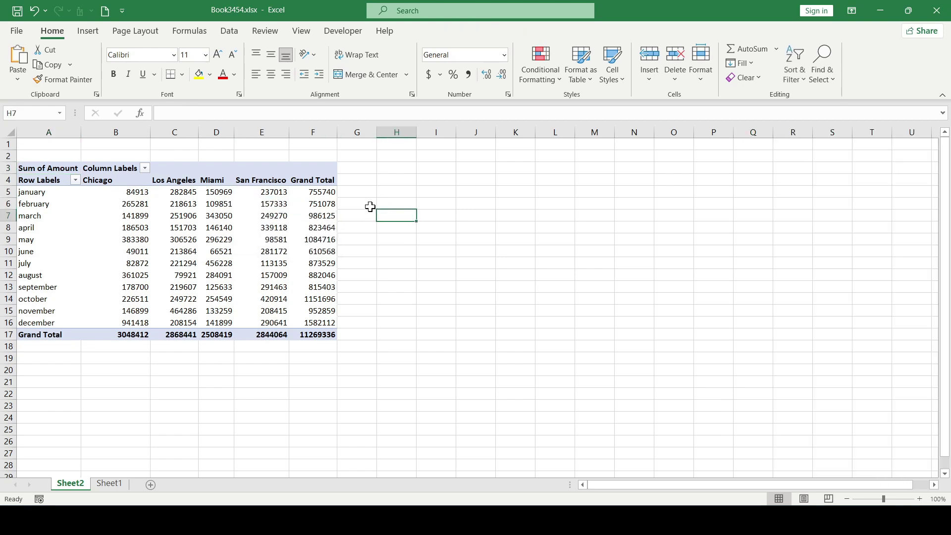
# From PivotTable Analyze, start Insert Slicer and tick the Product field
pyautogui.click(312, 192)
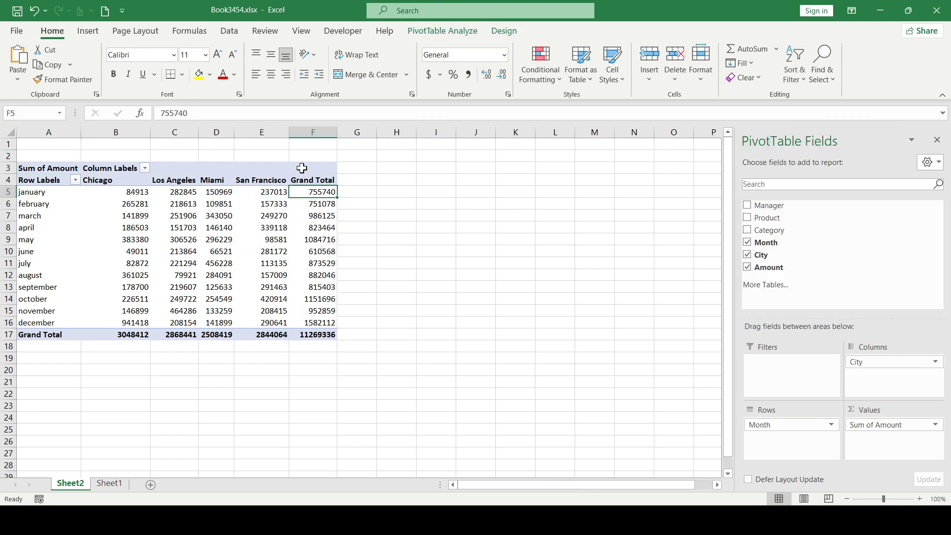
pyautogui.click(436, 31)
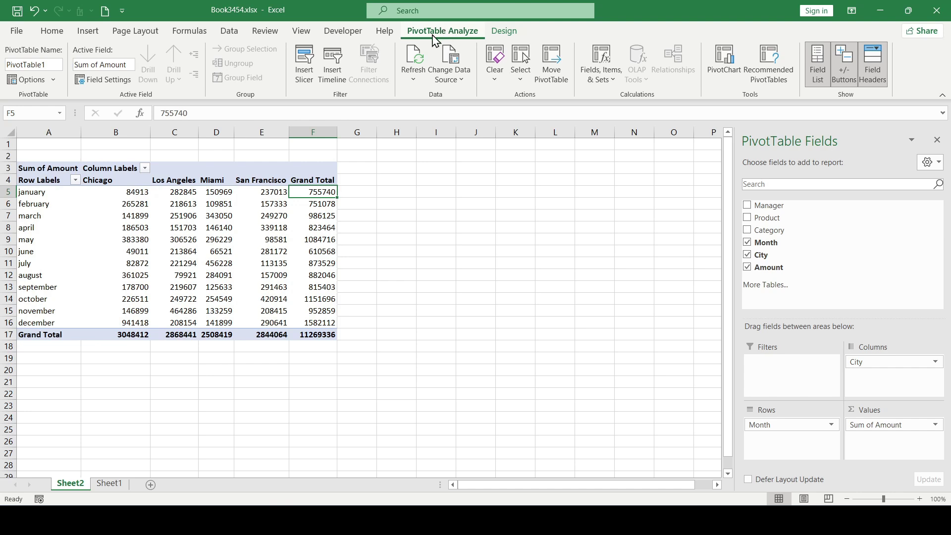
pyautogui.click(304, 73)
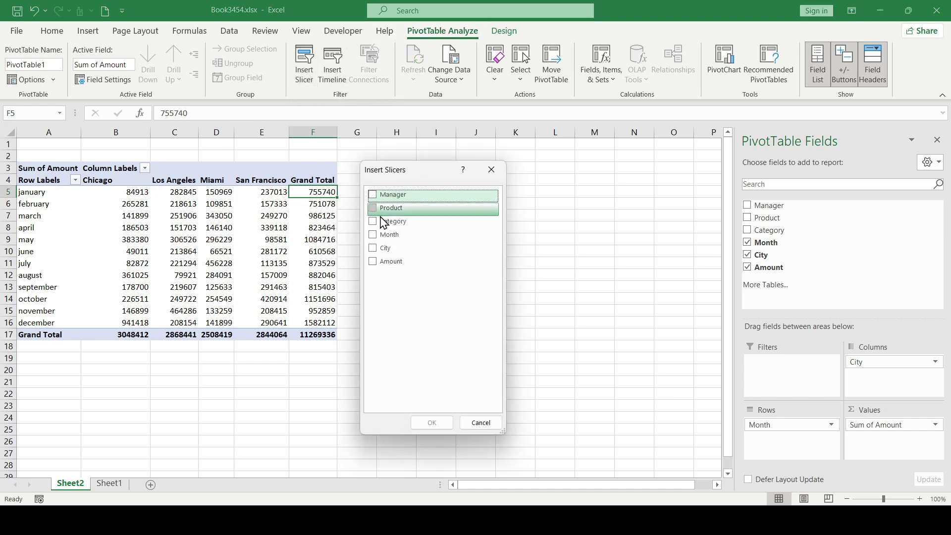
pyautogui.moveTo(421, 174); pyautogui.dragTo(442, 176)
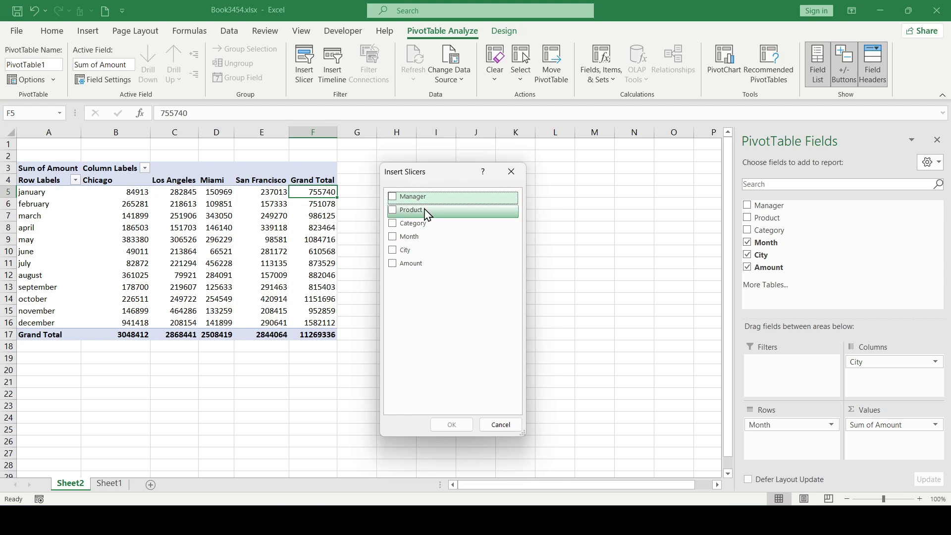
pyautogui.click(402, 212)
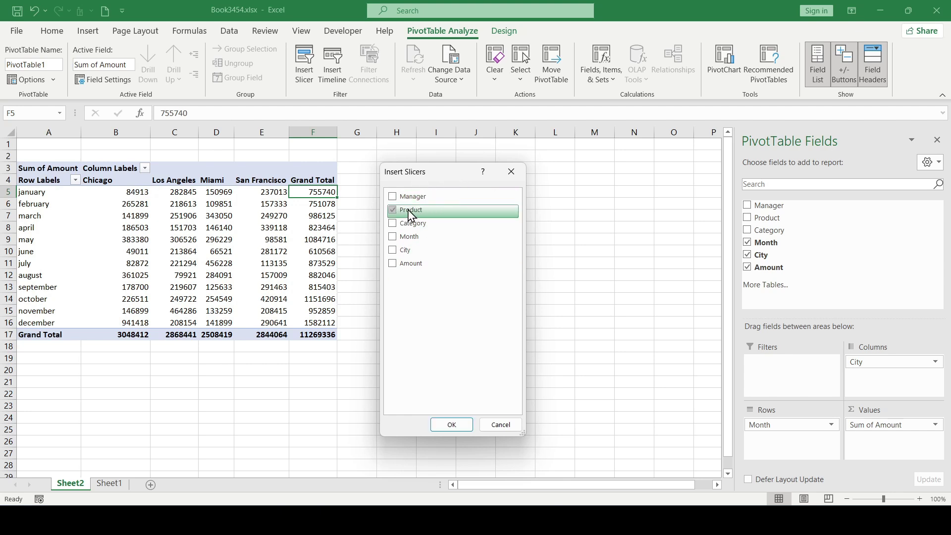
# Add the Product slicer beside the pivot and filter to lemon, gold apple, green apple, then potato
pyautogui.click(454, 426)
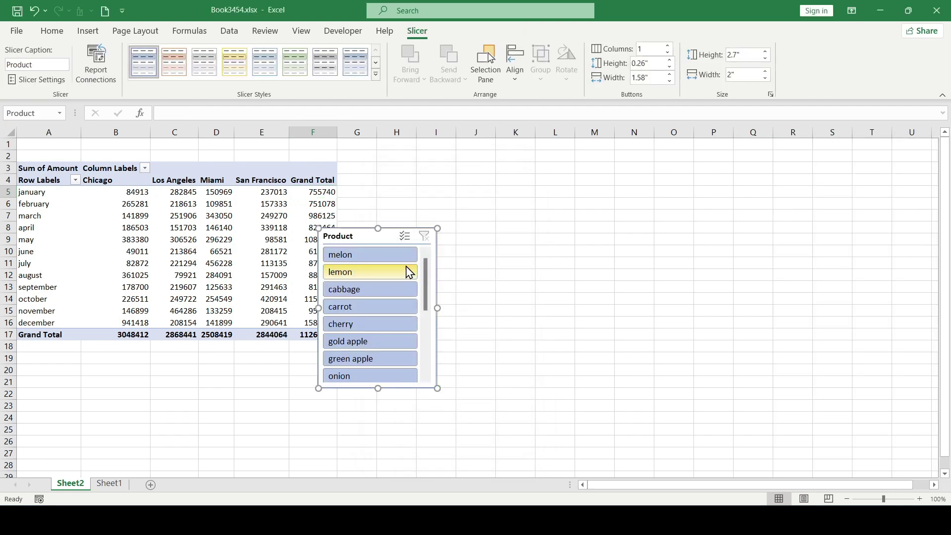
pyautogui.moveTo(387, 235); pyautogui.dragTo(444, 174)
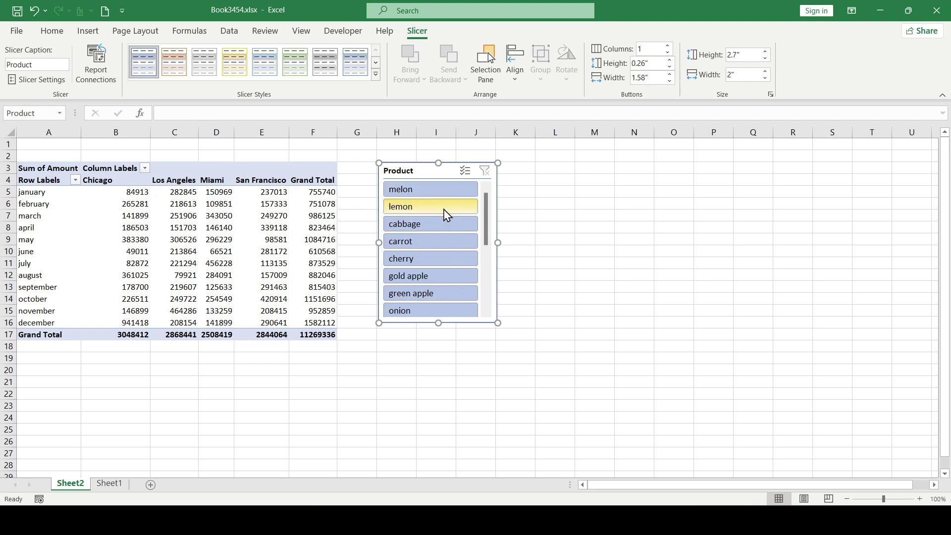
pyautogui.click(453, 217)
pyautogui.click(438, 276)
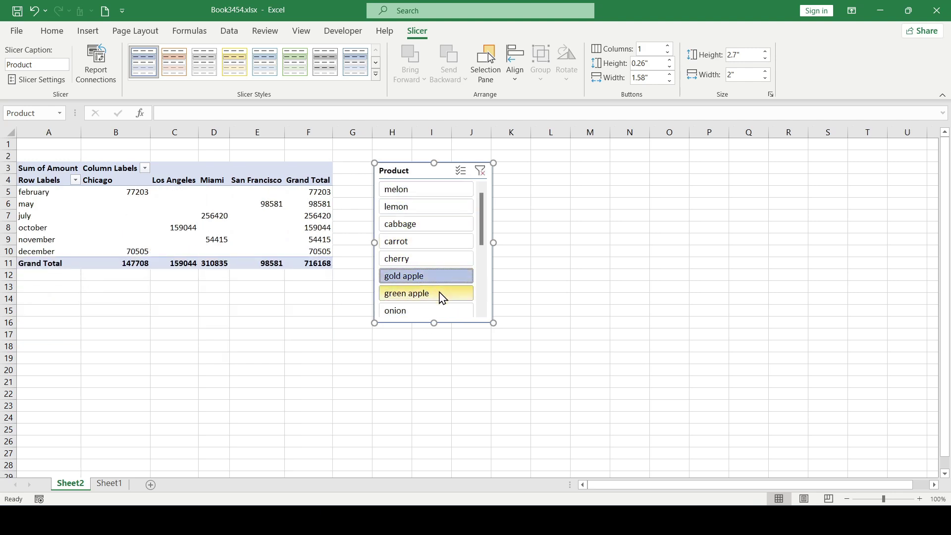
pyautogui.click(440, 294)
pyautogui.moveTo(490, 238); pyautogui.dragTo(450, 300)
pyautogui.click(439, 246)
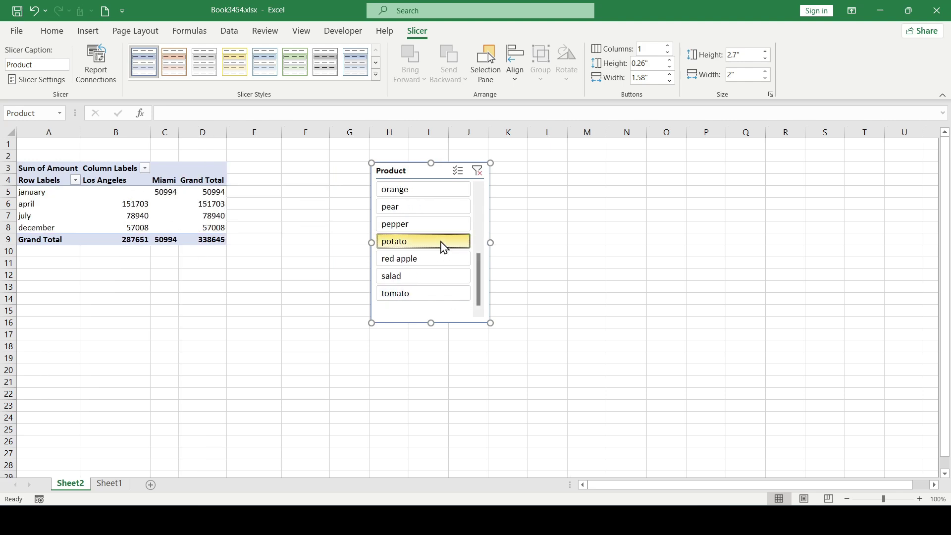
pyautogui.moveTo(480, 272); pyautogui.dragTo(490, 185)
# Filter to lemon plus carrot, gold apple and green apple, then clear the product filter
pyautogui.click(434, 205)
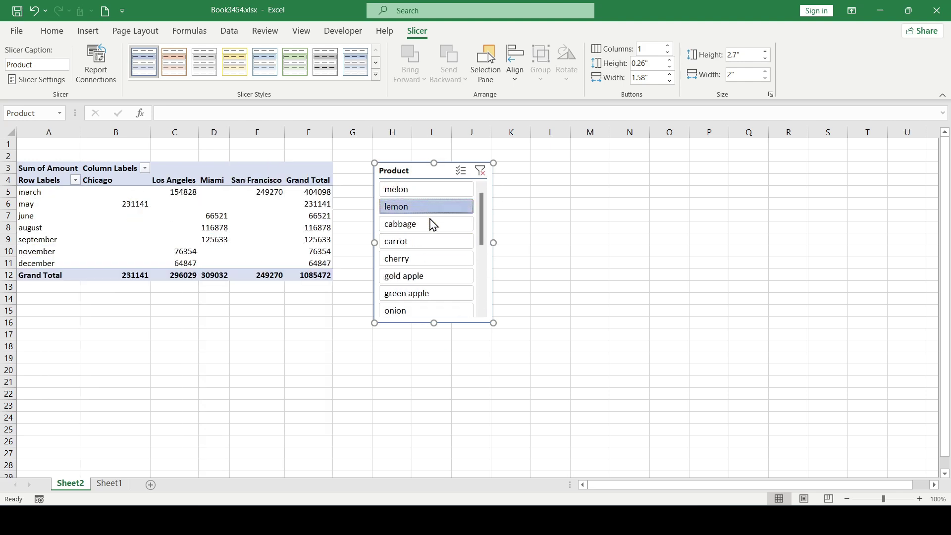
pyautogui.keyDown('ctrl'); pyautogui.click(431, 241); pyautogui.keyUp('ctrl')
pyautogui.keyDown('ctrl'); pyautogui.click(430, 276); pyautogui.keyUp('ctrl')
pyautogui.keyDown('ctrl'); pyautogui.click(429, 296); pyautogui.keyUp('ctrl')
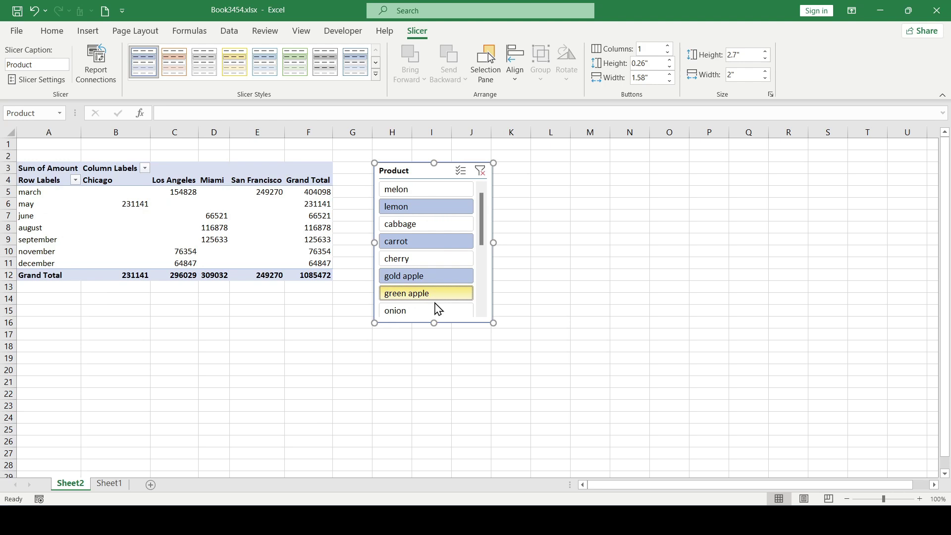
pyautogui.click(481, 171)
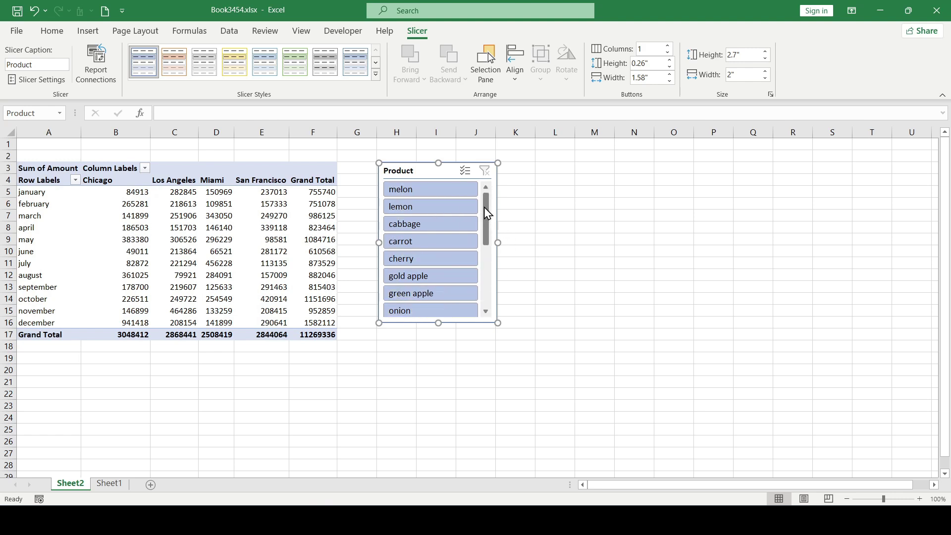
pyautogui.moveTo(488, 205); pyautogui.dragTo(488, 224)
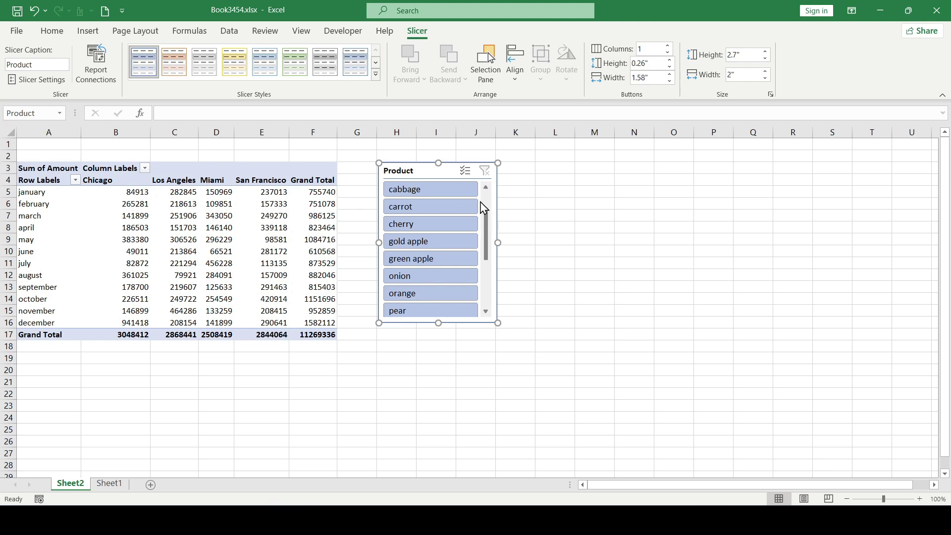
pyautogui.click(428, 243)
pyautogui.keyDown('ctrl'); pyautogui.click(427, 260); pyautogui.keyUp('ctrl')
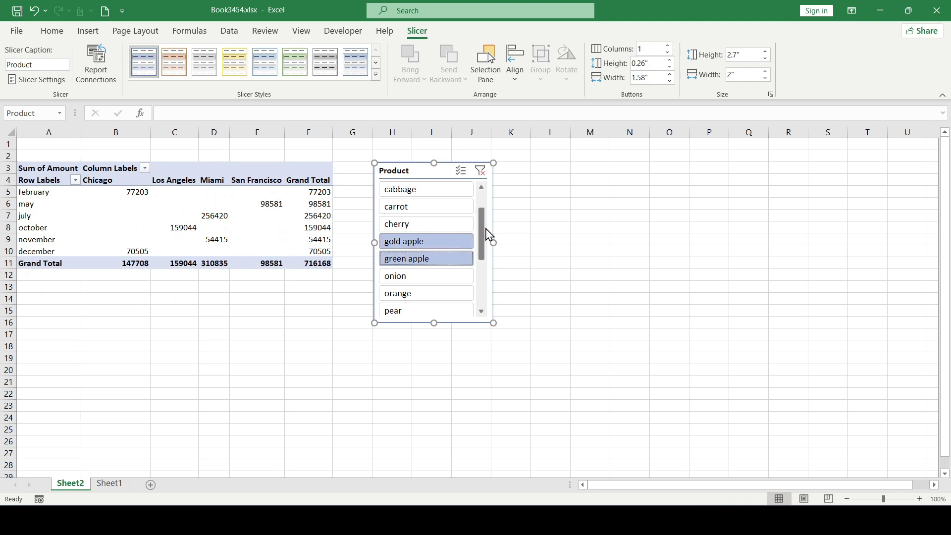
pyautogui.moveTo(484, 231); pyautogui.dragTo(484, 268)
pyautogui.keyDown('ctrl'); pyautogui.click(419, 260); pyautogui.keyUp('ctrl')
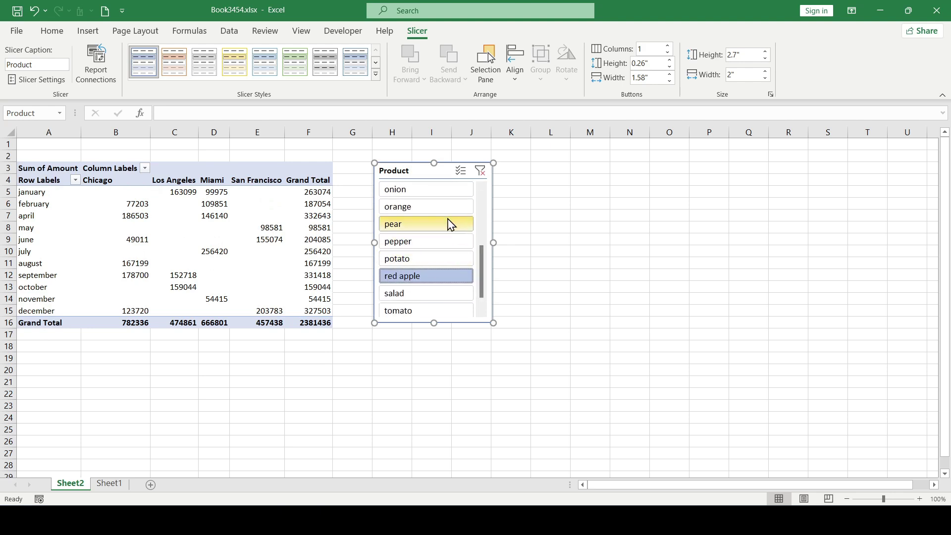
pyautogui.moveTo(482, 270); pyautogui.dragTo(483, 218)
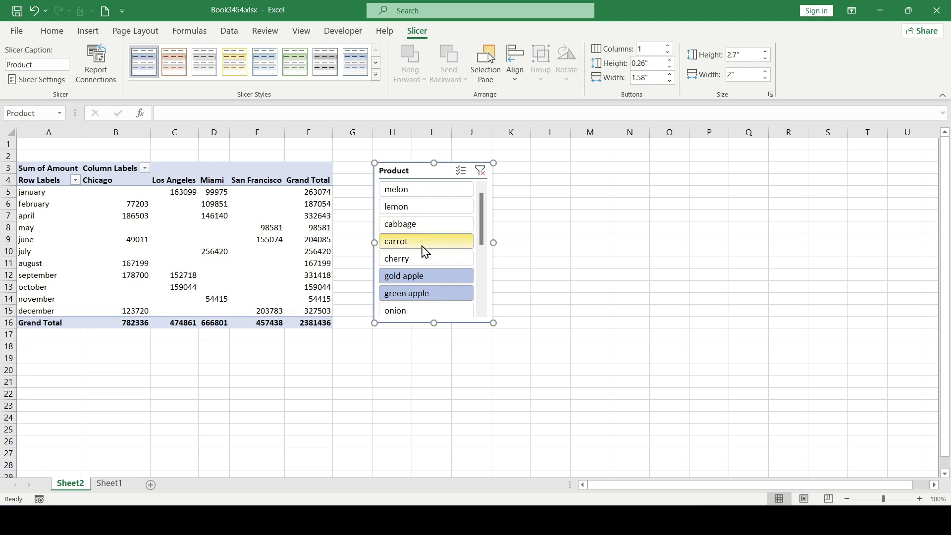
pyautogui.click(481, 174)
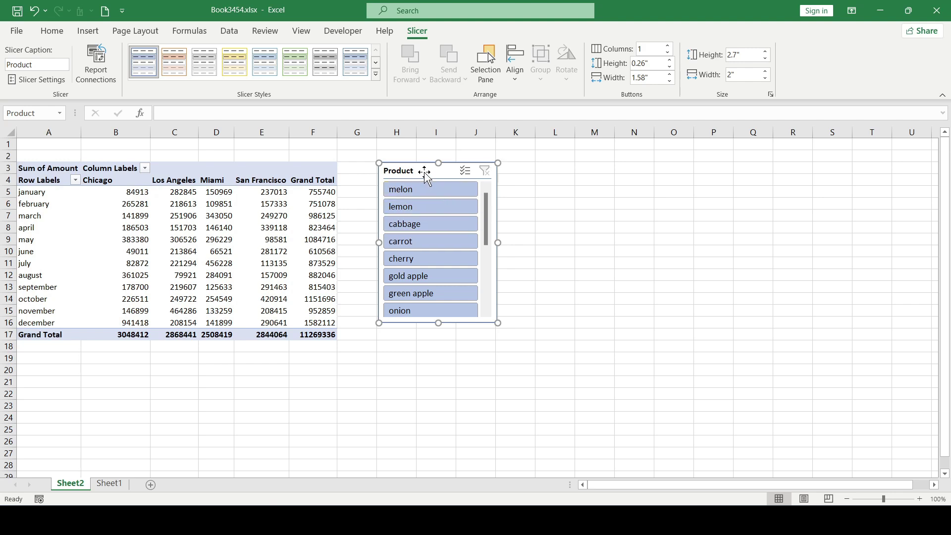
# Move the Product slicer to columns N–P and copy the entire pivot table
pyautogui.moveTo(429, 171); pyautogui.dragTo(677, 175)
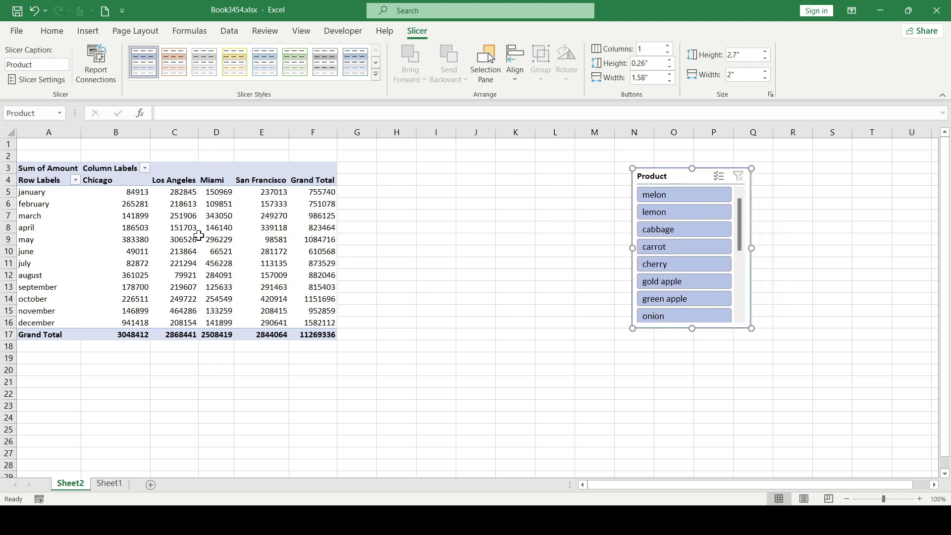
pyautogui.click(250, 240)
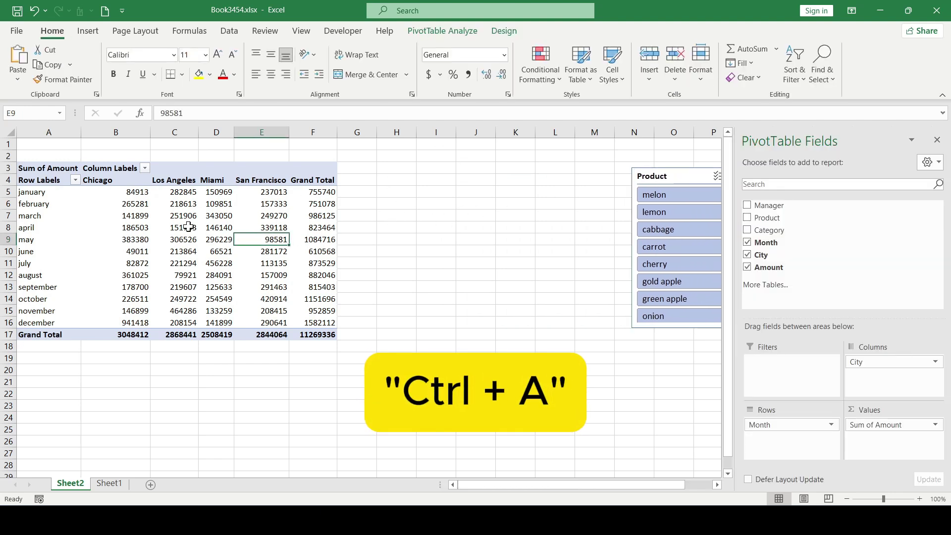
pyautogui.hotkey('ctrl', 'a')
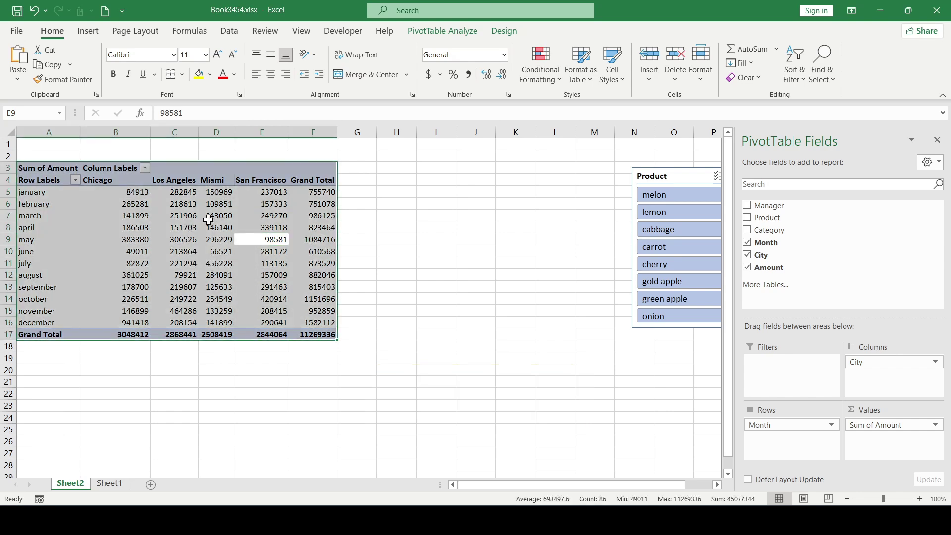
pyautogui.moveTo(220, 221)
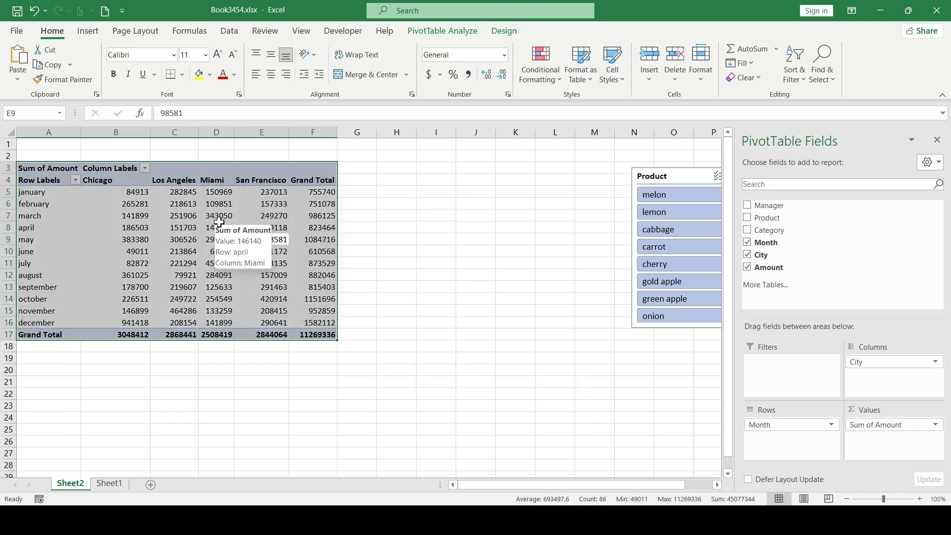
pyautogui.hotkey('ctrl', 'c')
# Paste the pivot copy at H3, end copy mode and close the PivotTable Fields pane
pyautogui.click(397, 168)
pyautogui.hotkey('ctrl', 'v')
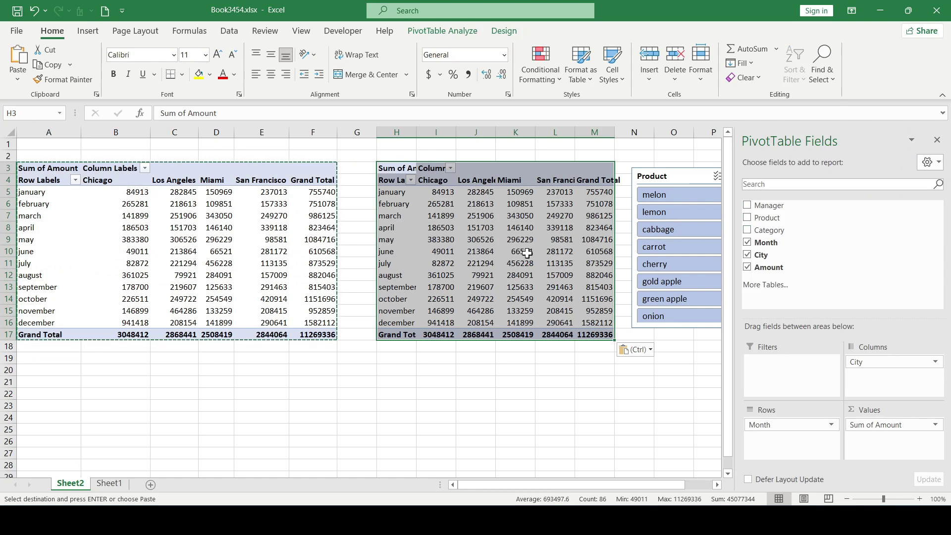
pyautogui.press('Escape')
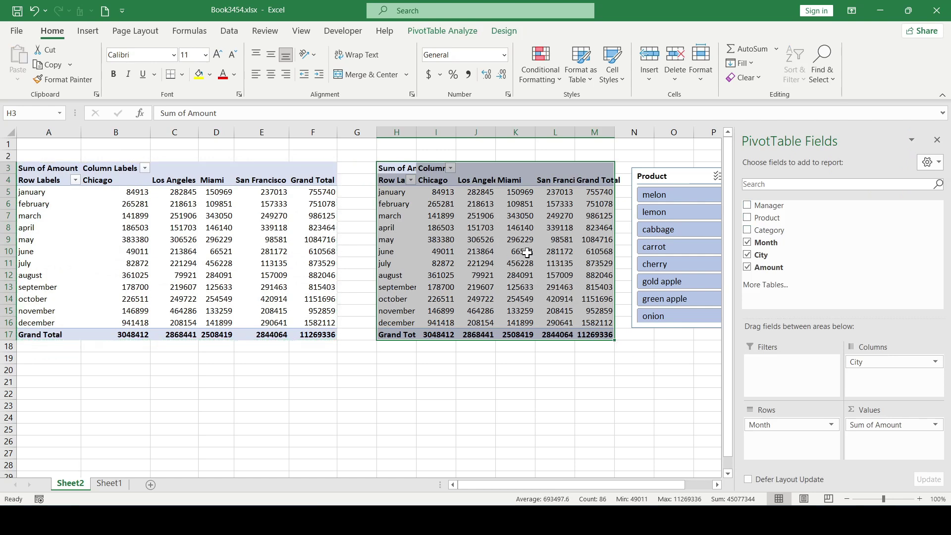
pyautogui.click(573, 359)
pyautogui.click(555, 287)
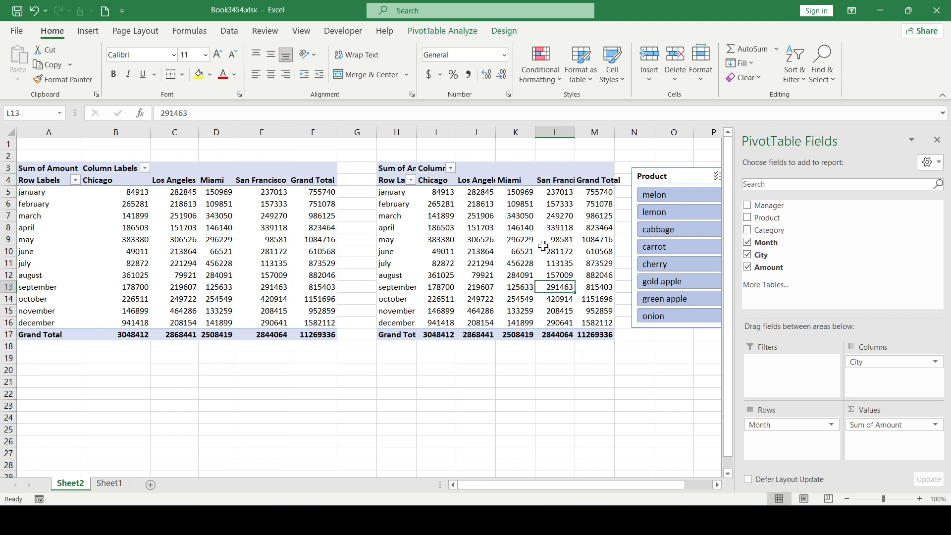
pyautogui.click(938, 138)
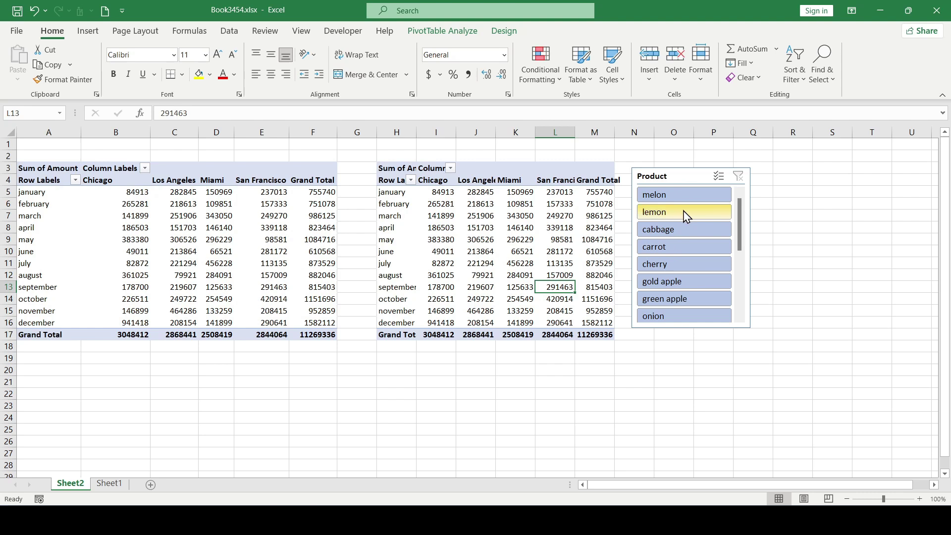
pyautogui.rightClick(739, 265)
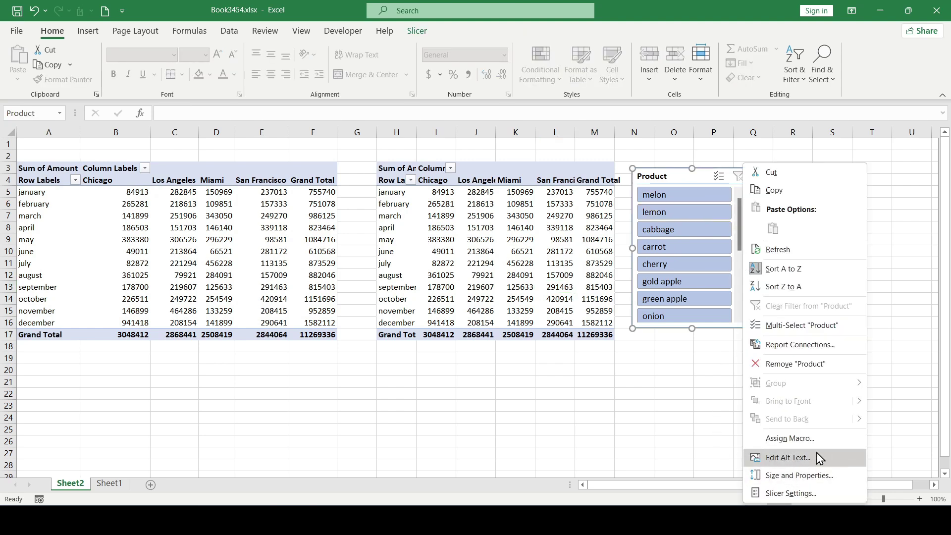
pyautogui.click(813, 345)
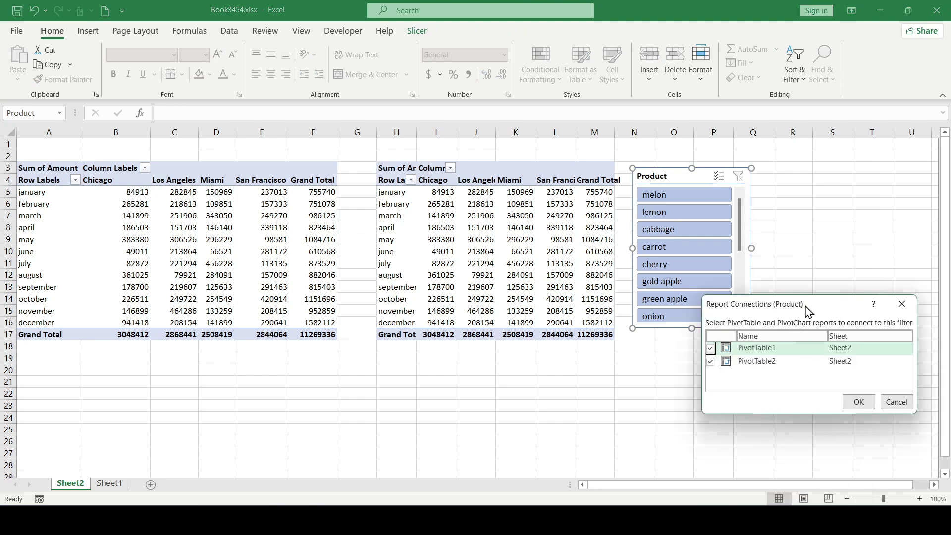
pyautogui.moveTo(806, 309); pyautogui.dragTo(541, 328)
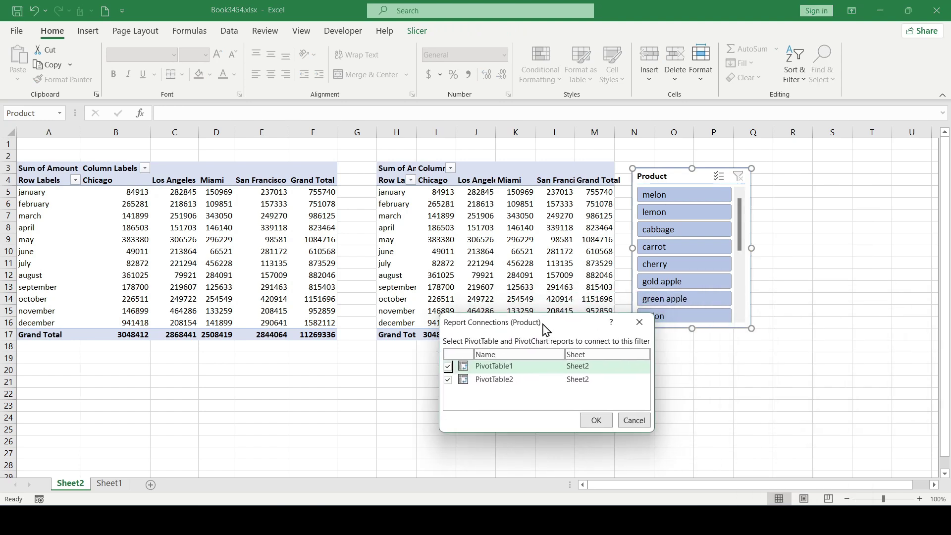
pyautogui.click(446, 381)
pyautogui.click(446, 381)
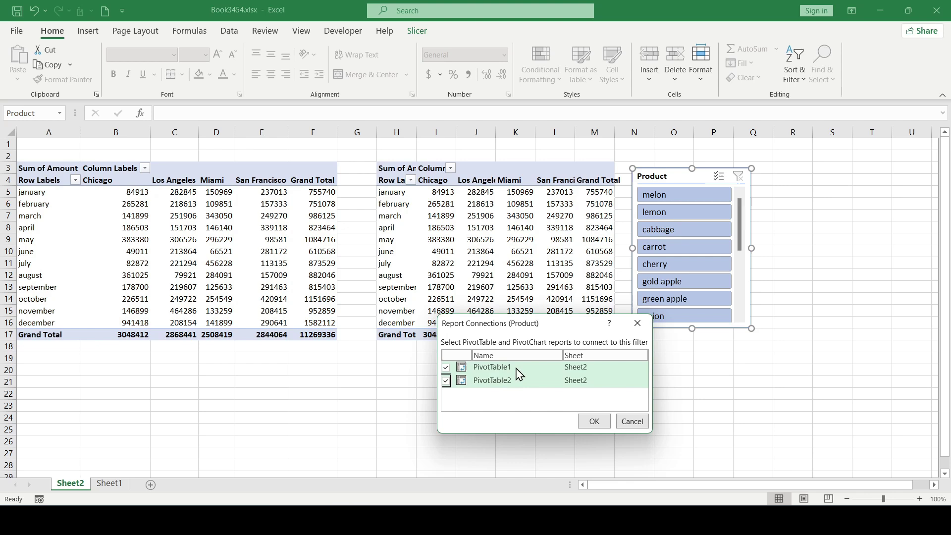
pyautogui.click(638, 323)
pyautogui.click(564, 258)
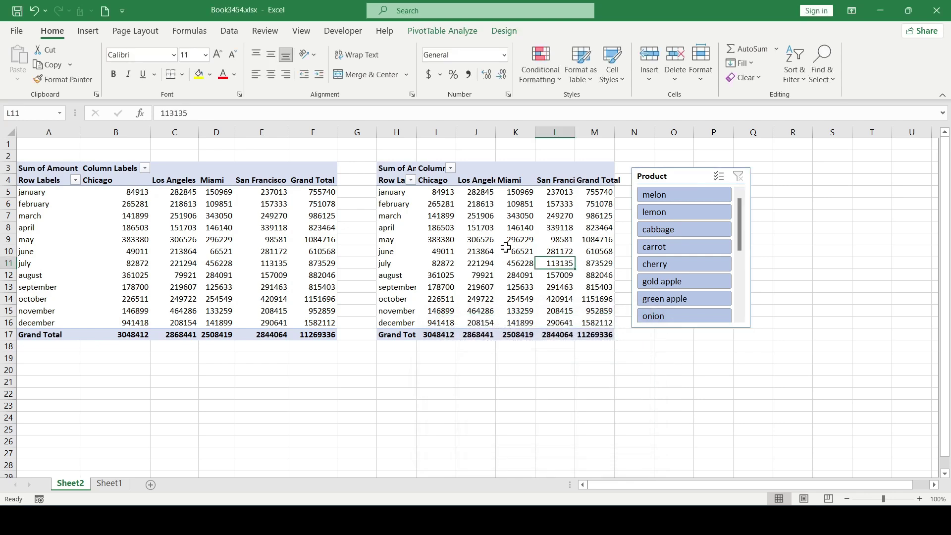
pyautogui.rightClick(508, 251)
# Remove Amount, City and Month from the copied pivot and make Product its report filter
pyautogui.click(562, 461)
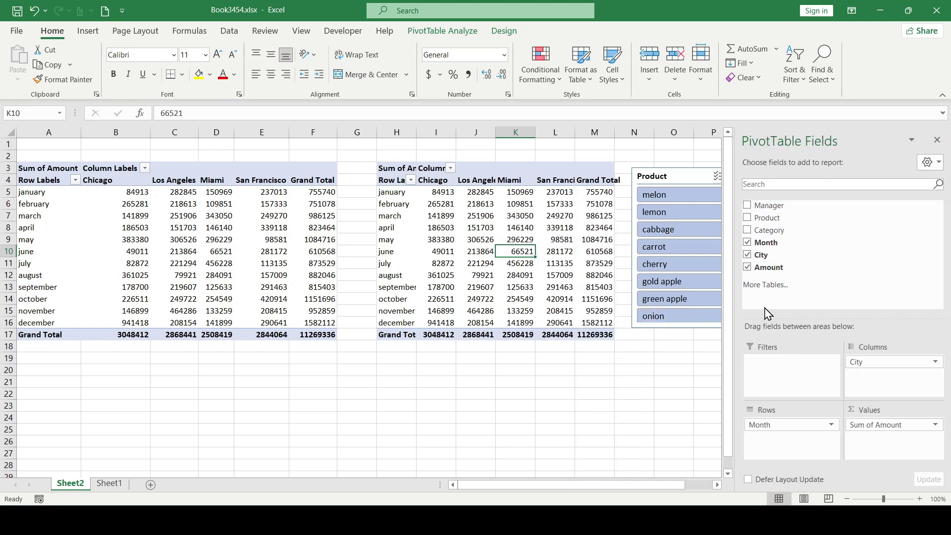
pyautogui.click(747, 267)
pyautogui.click(747, 255)
pyautogui.click(747, 243)
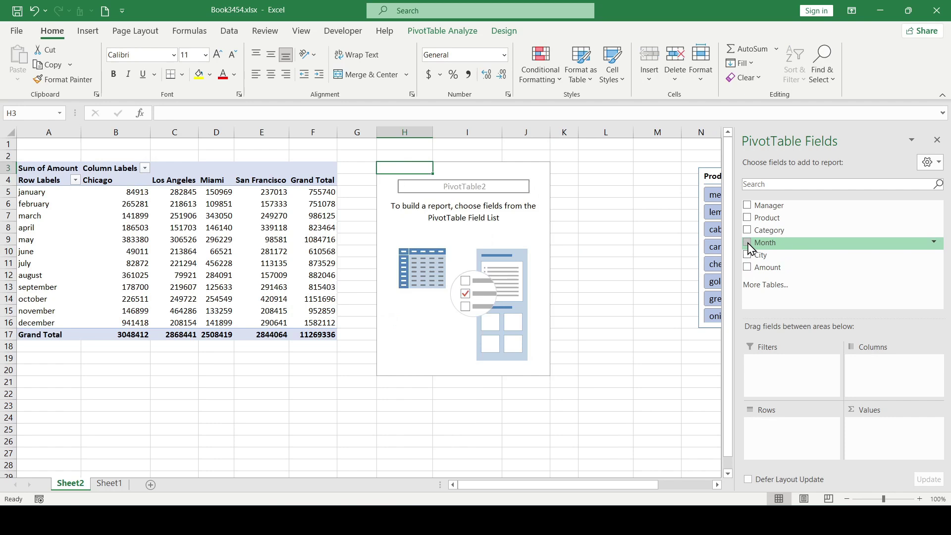
pyautogui.moveTo(765, 217); pyautogui.dragTo(775, 371)
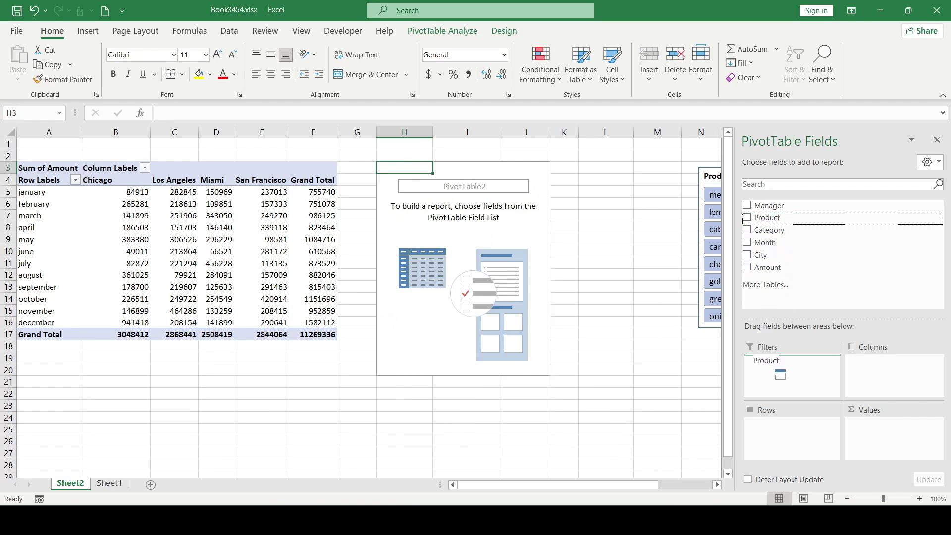
pyautogui.moveTo(680, 181); pyautogui.dragTo(541, 184)
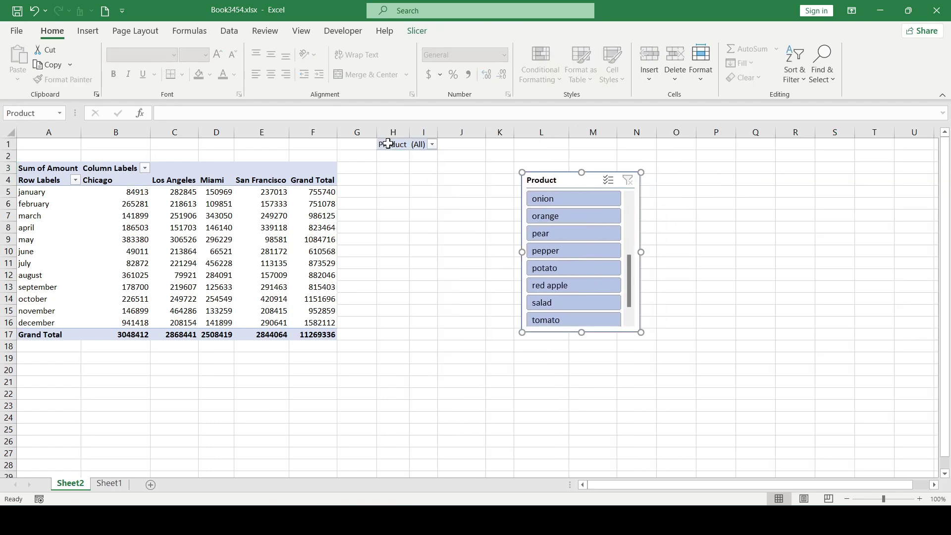
# Set the Product report filter in I1 to pepper
pyautogui.click(420, 144)
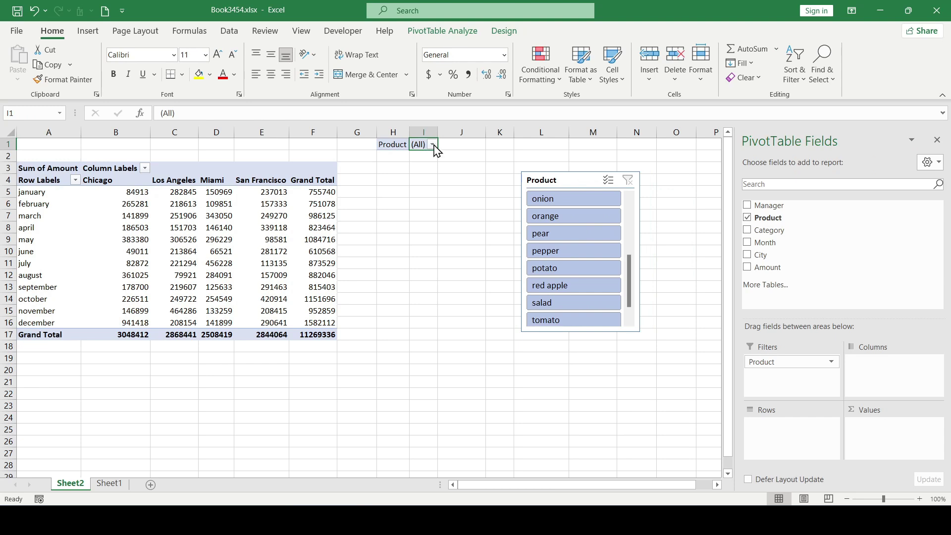
pyautogui.click(432, 144)
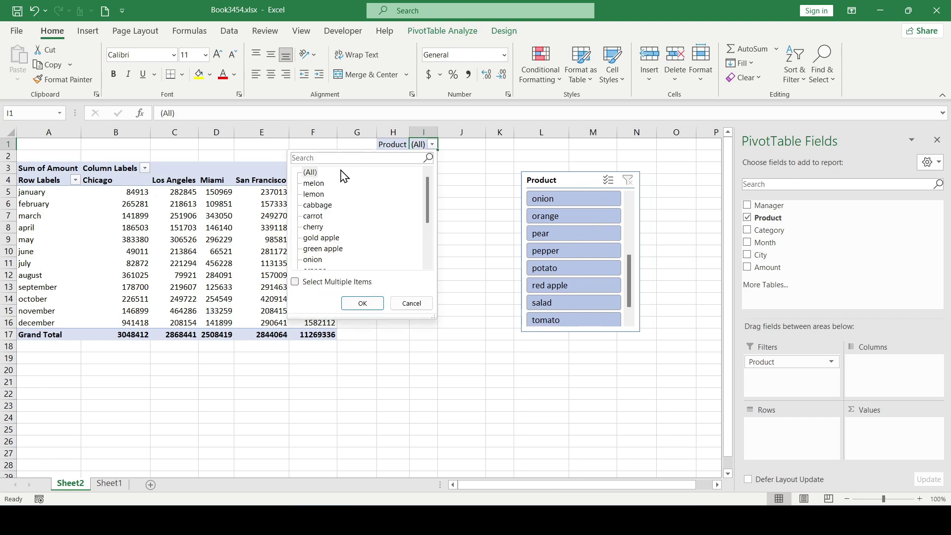
pyautogui.moveTo(427, 198); pyautogui.dragTo(437, 172)
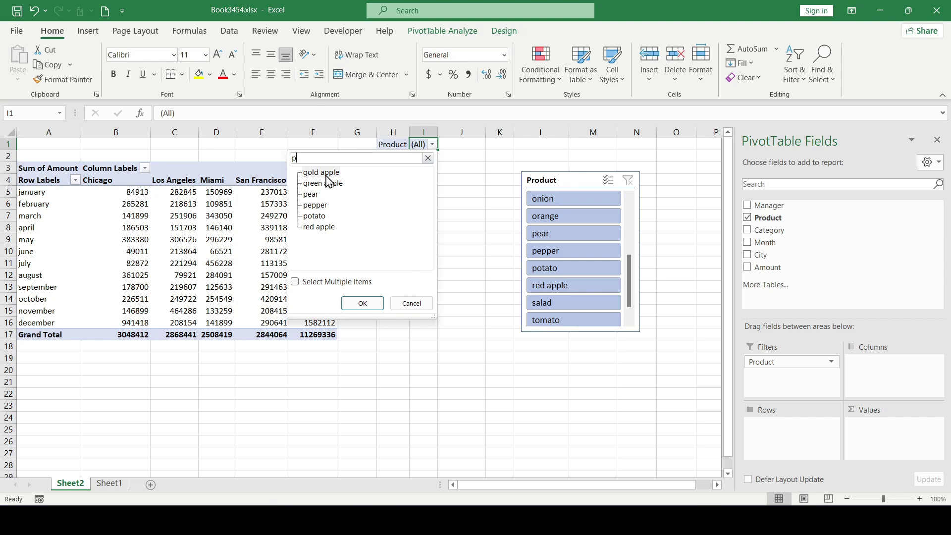
pyautogui.moveTo(328, 183); pyautogui.dragTo(316, 233)
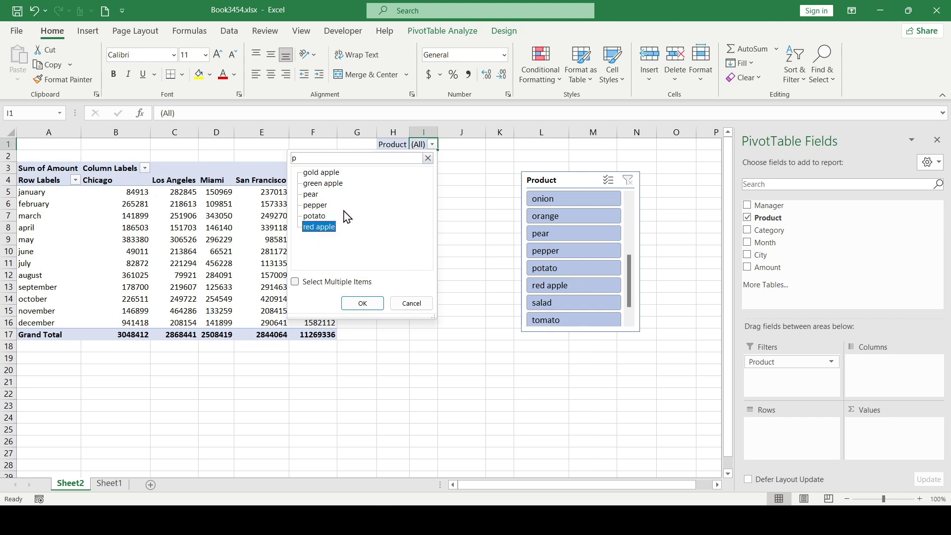
pyautogui.click(316, 206)
pyautogui.click(365, 302)
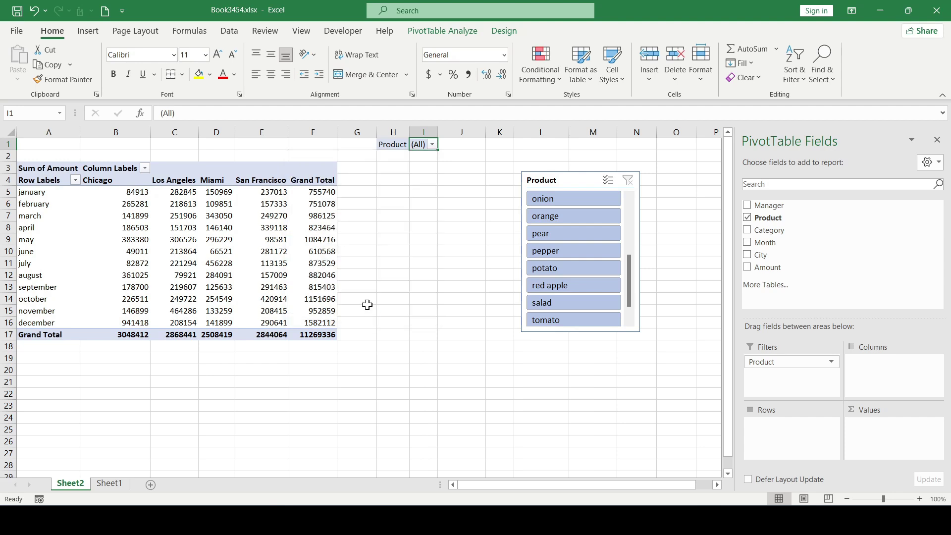
# Drag the Product slicer beside the pivot, widen columns H and I, then position it over H1:I1
pyautogui.click(179, 226)
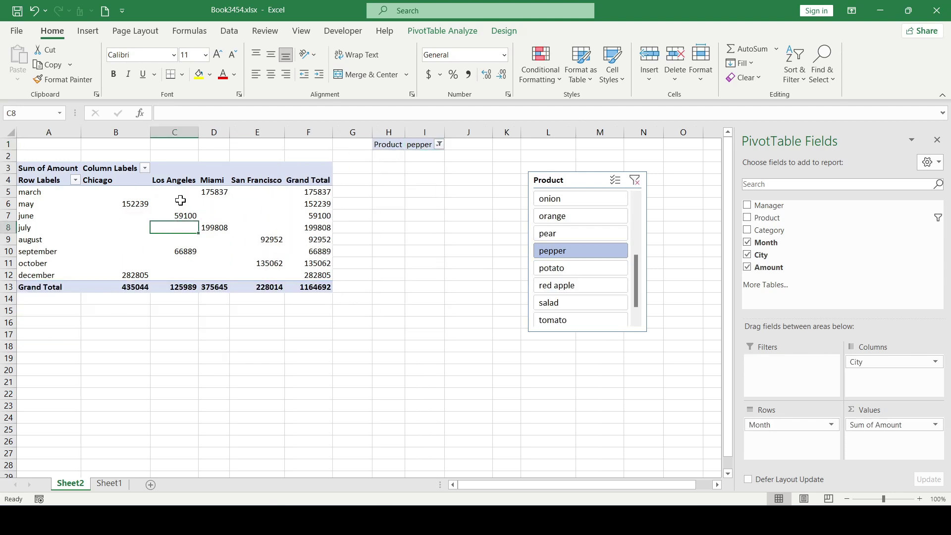
pyautogui.scroll(1, 639, 277)
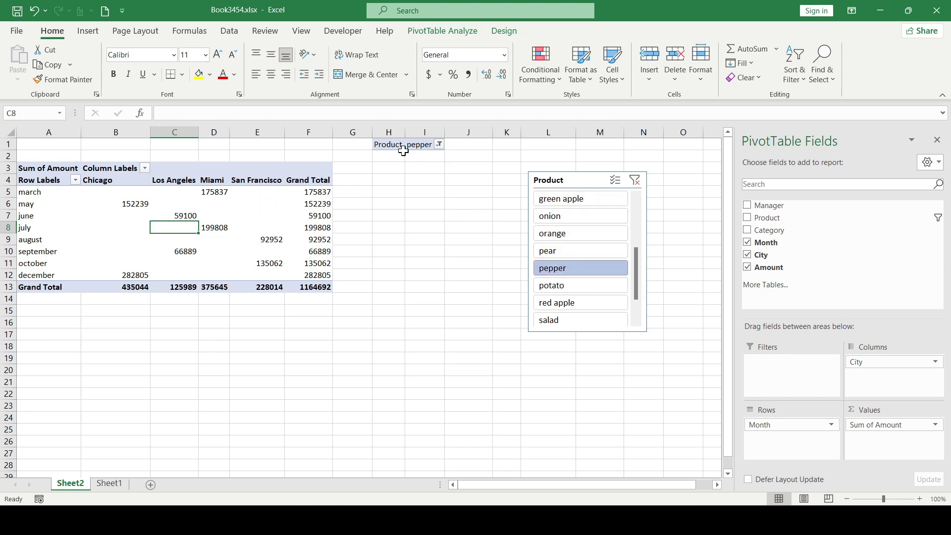
pyautogui.moveTo(603, 174); pyautogui.dragTo(438, 172)
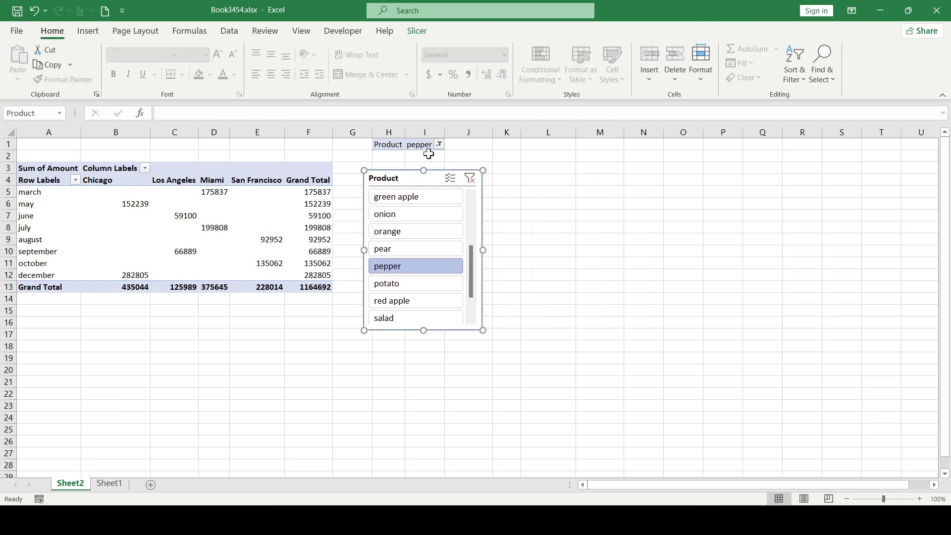
pyautogui.moveTo(445, 130); pyautogui.dragTo(482, 131)
pyautogui.moveTo(405, 132); pyautogui.dragTo(414, 132)
pyautogui.moveTo(492, 131); pyautogui.dragTo(508, 132)
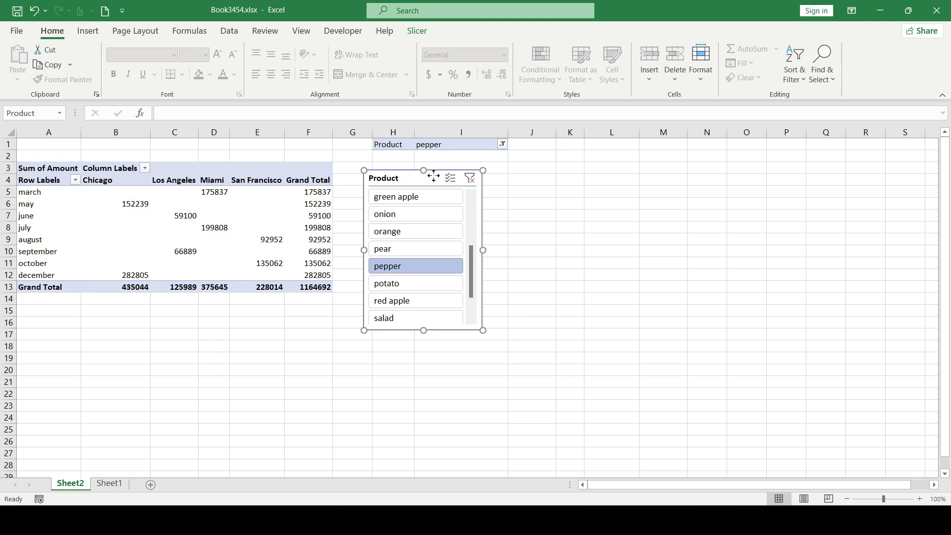
pyautogui.moveTo(434, 175); pyautogui.dragTo(443, 145)
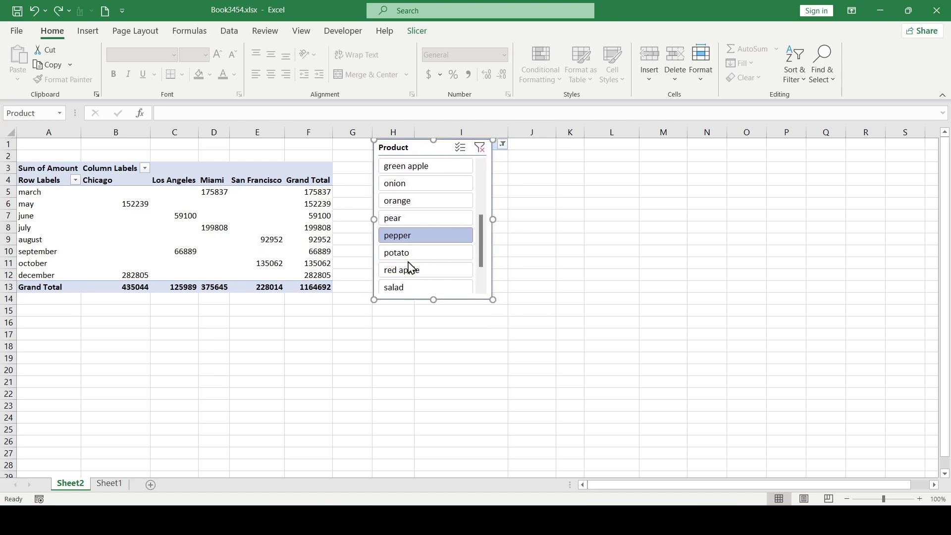
# Search the Product filter for 'apple', allow multiple items and select all apple results
pyautogui.click(503, 145)
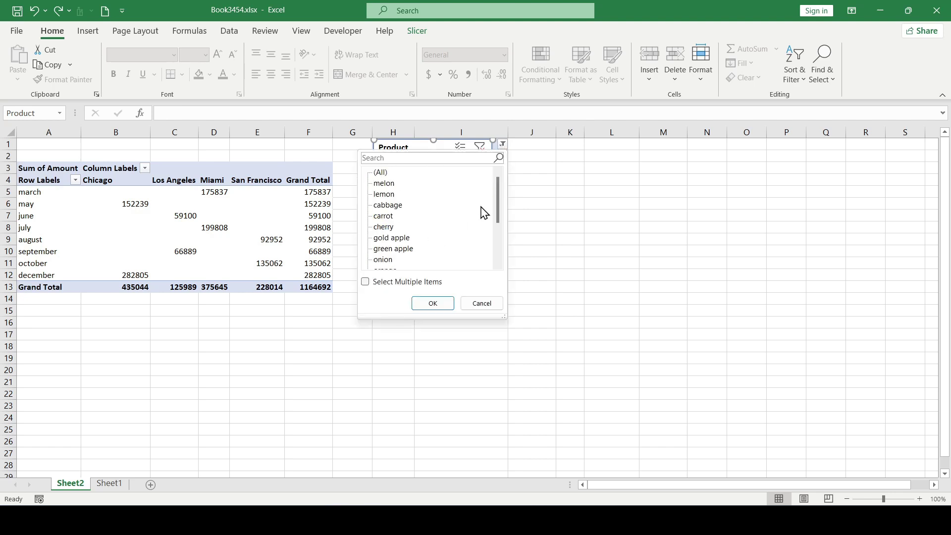
pyautogui.moveTo(499, 193)
pyautogui.mouseDown()
pyautogui.moveTo(499, 223)
pyautogui.moveTo(499, 186)
pyautogui.mouseUp()
pyautogui.click(390, 157)
pyautogui.write('apple')
pyautogui.click(391, 173)
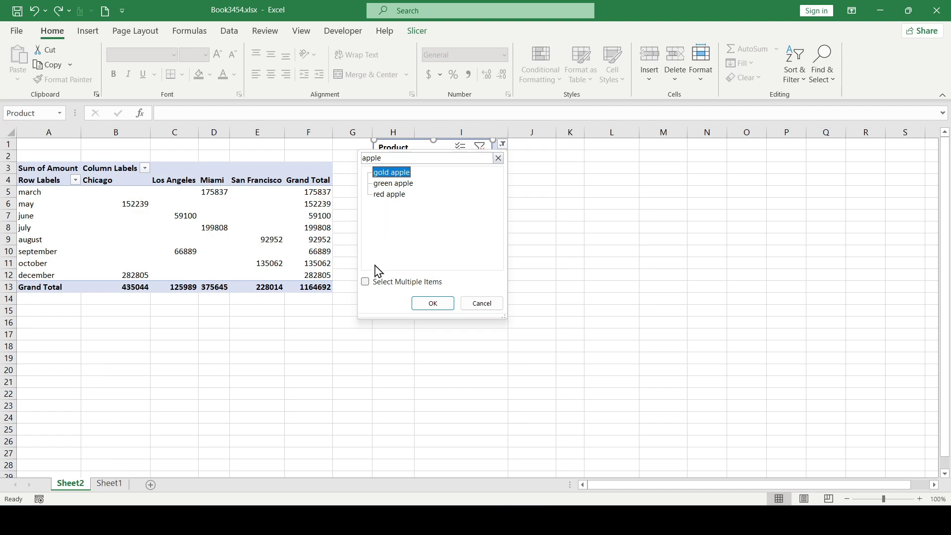
pyautogui.click(365, 282)
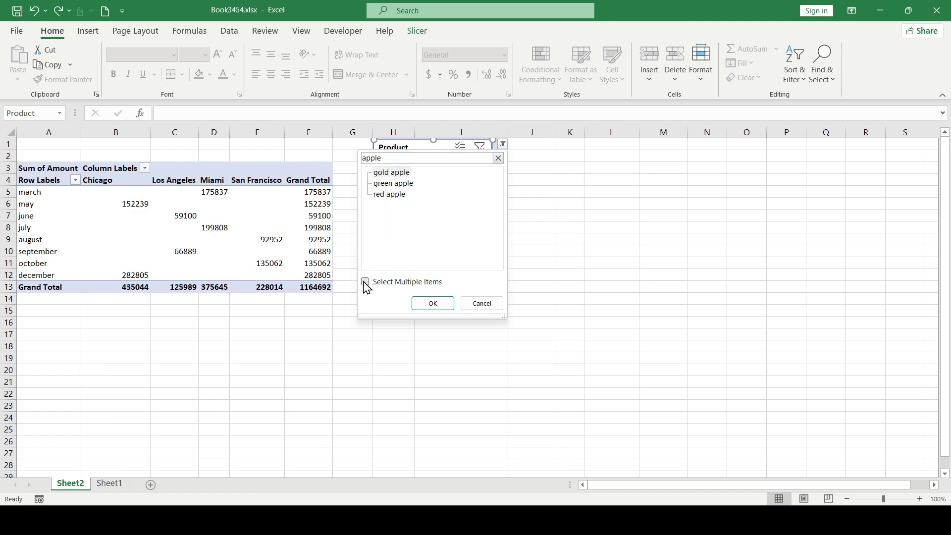
pyautogui.click(366, 282)
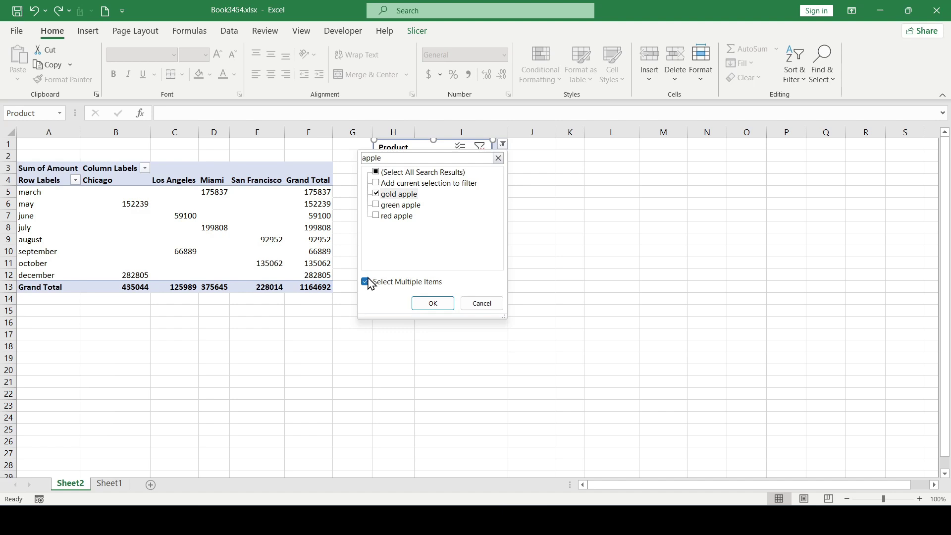
pyautogui.click(377, 173)
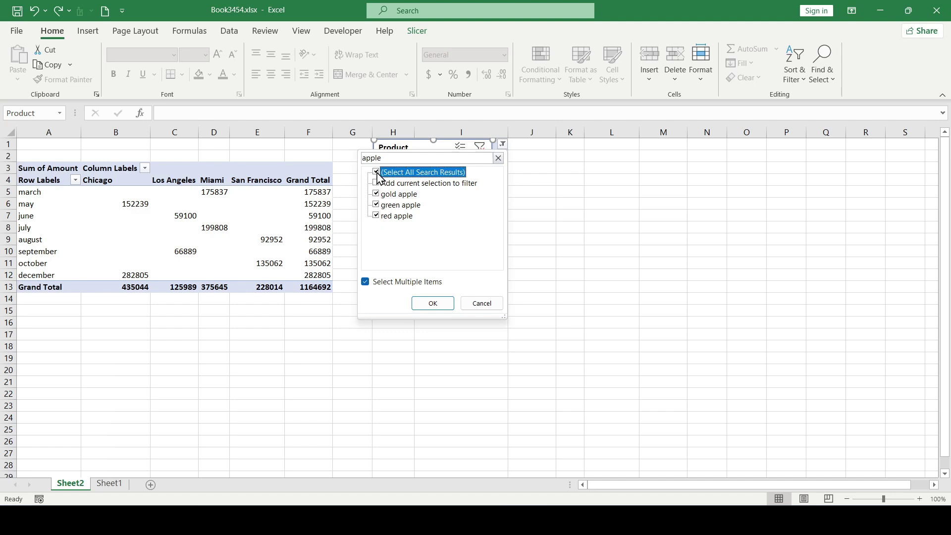
pyautogui.click(439, 304)
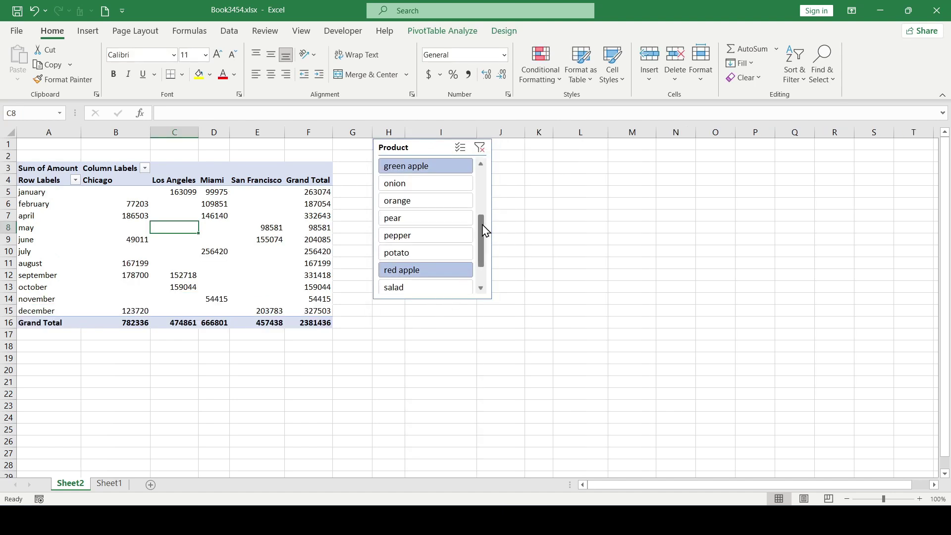
pyautogui.moveTo(484, 229); pyautogui.dragTo(480, 180)
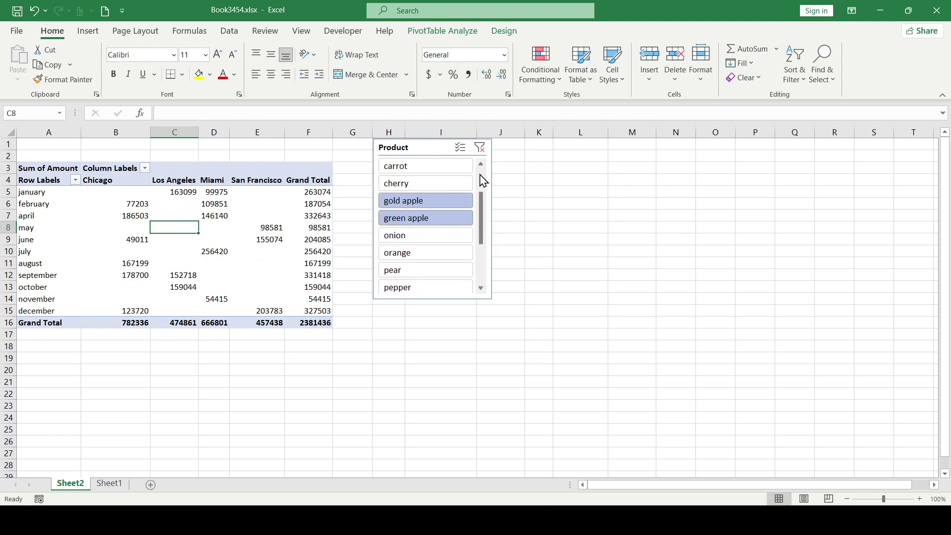